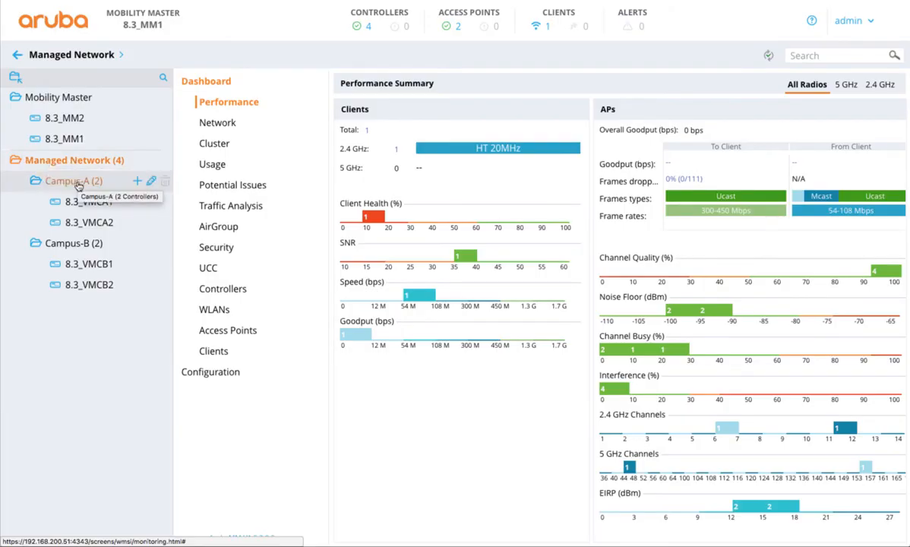
- Open the VLAN list in the interface configuration at the Managed Network level
{"action": "left_click", "coordinate": [76, 164]}
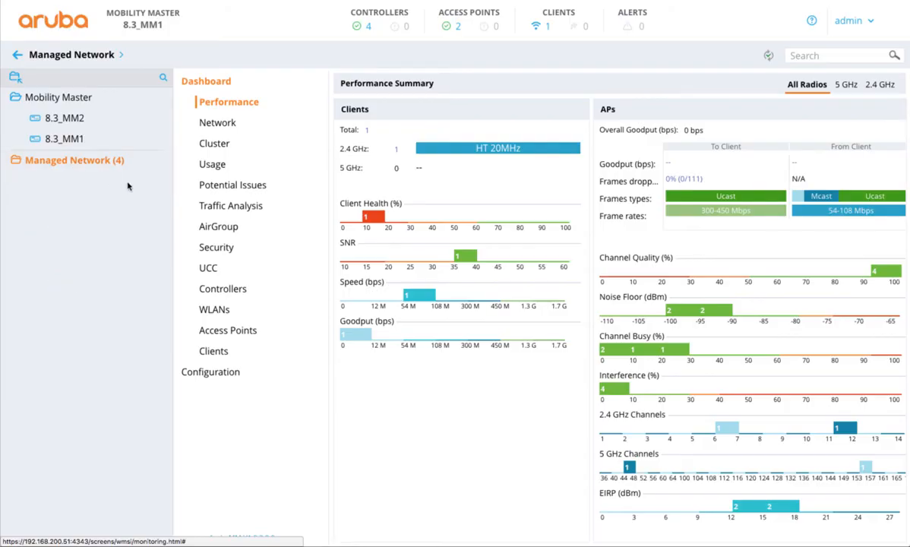
{"action": "left_click", "coordinate": [81, 164]}
{"action": "left_click", "coordinate": [199, 373]}
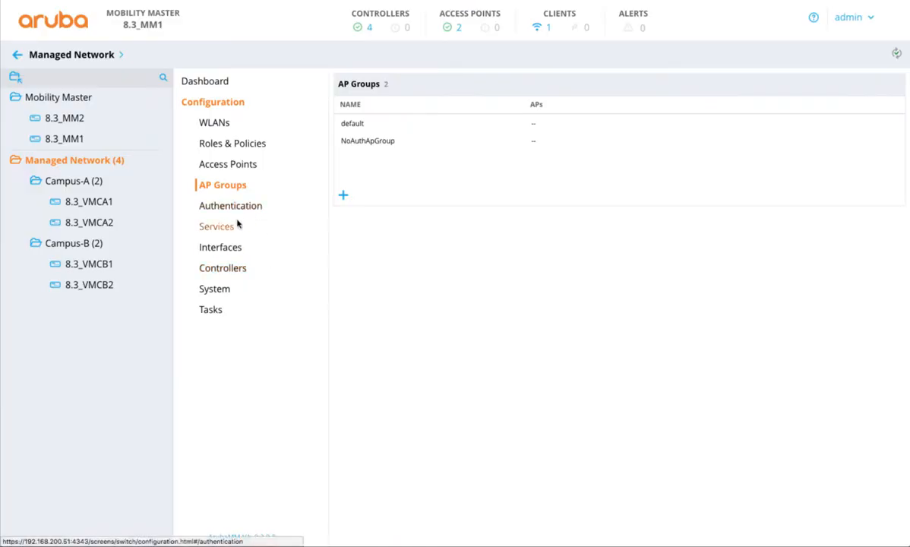
{"action": "left_click", "coordinate": [227, 250]}
{"action": "left_click", "coordinate": [402, 89]}
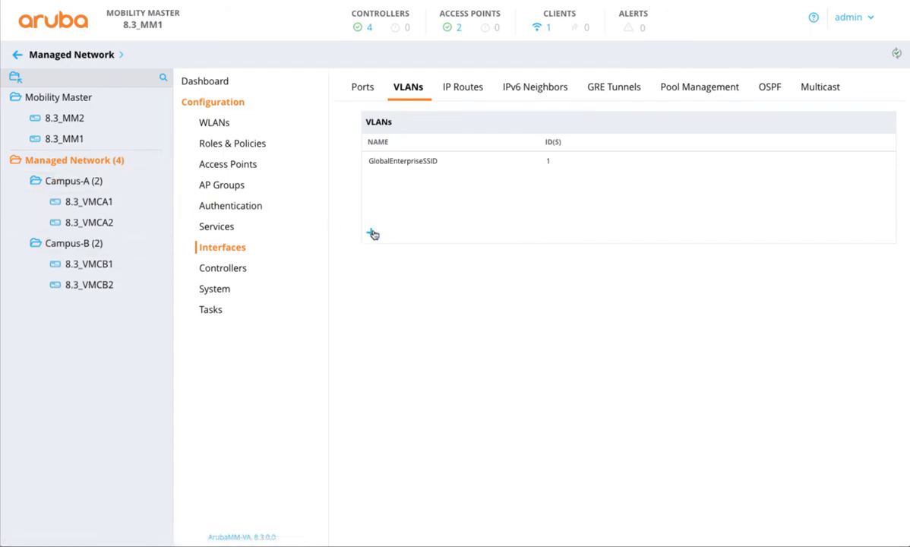
- Create a VLAN named GlobalGuestSSID with ID 1 at the Managed Network level
{"action": "left_click", "coordinate": [372, 233]}
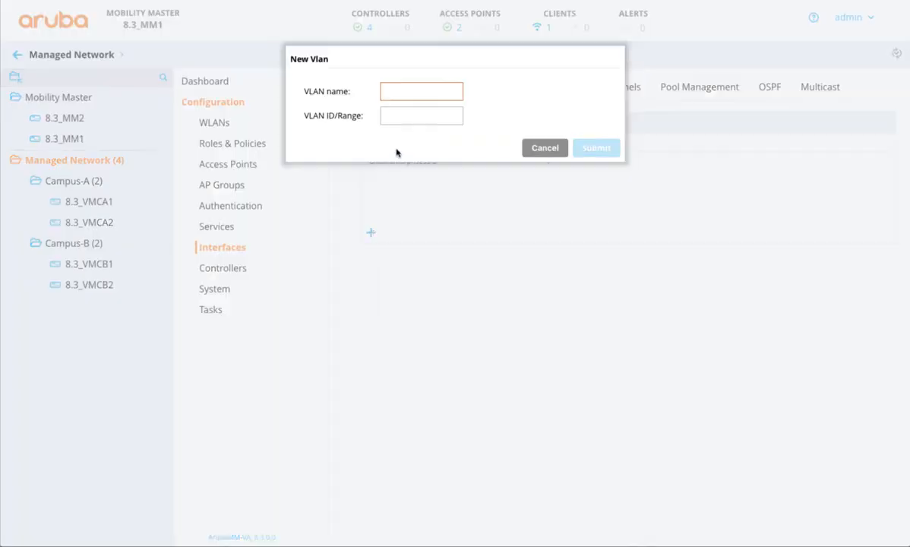
{"action": "type", "text": "Global"}
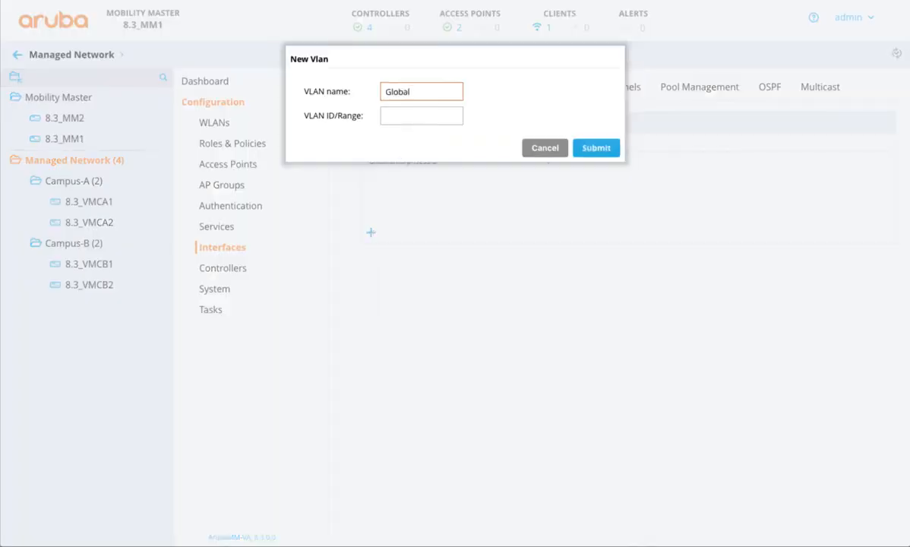
{"action": "type", "text": "GuestSSID"}
{"action": "key", "text": "ctrl+a"}
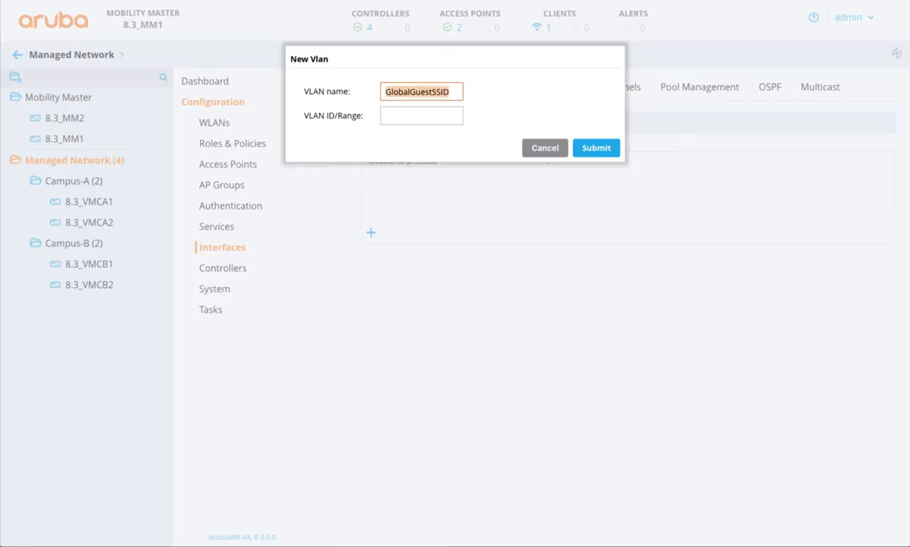
{"action": "key", "text": "Tab"}
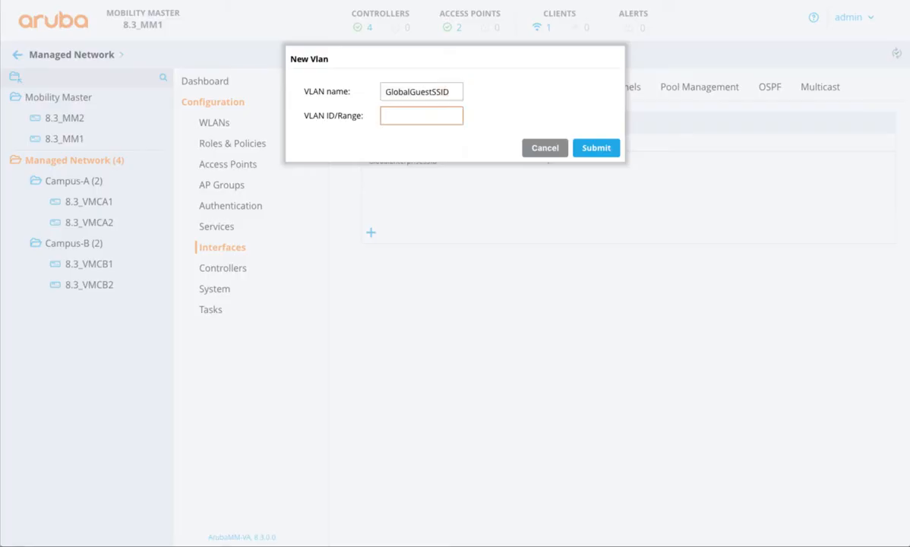
{"action": "type", "text": "1"}
{"action": "left_click", "coordinate": [596, 148]}
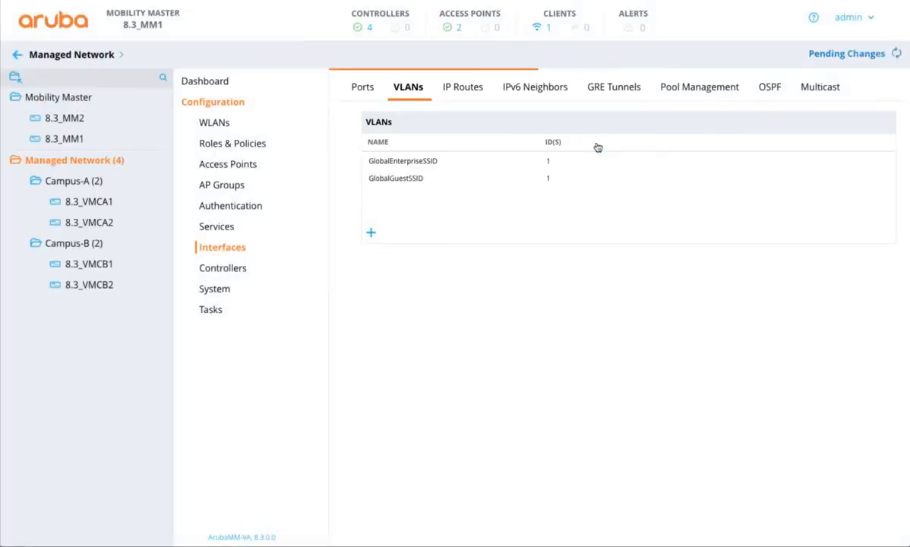
- Deploy the pending Managed Network changes to all managed controllers and dismiss the deployment status
{"action": "left_click", "coordinate": [843, 53]}
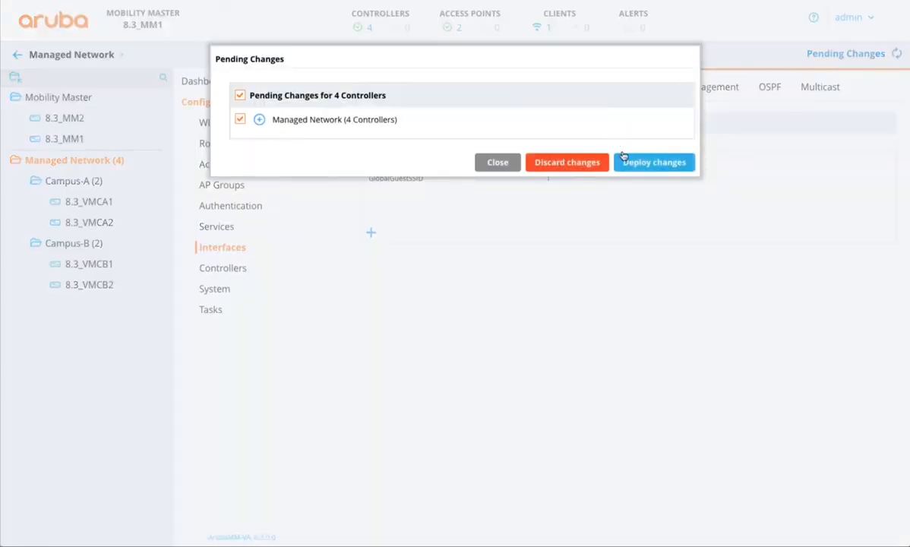
{"action": "left_click", "coordinate": [629, 161]}
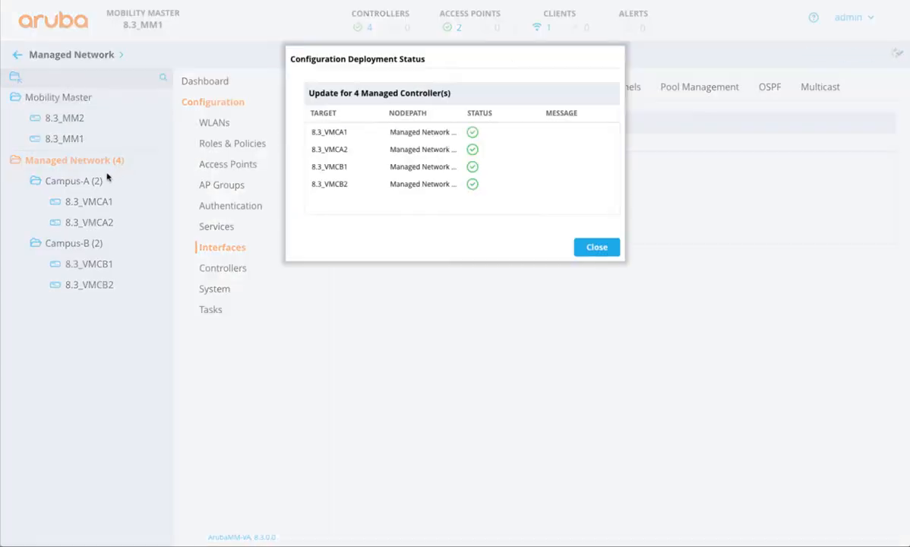
{"action": "left_click", "coordinate": [596, 247]}
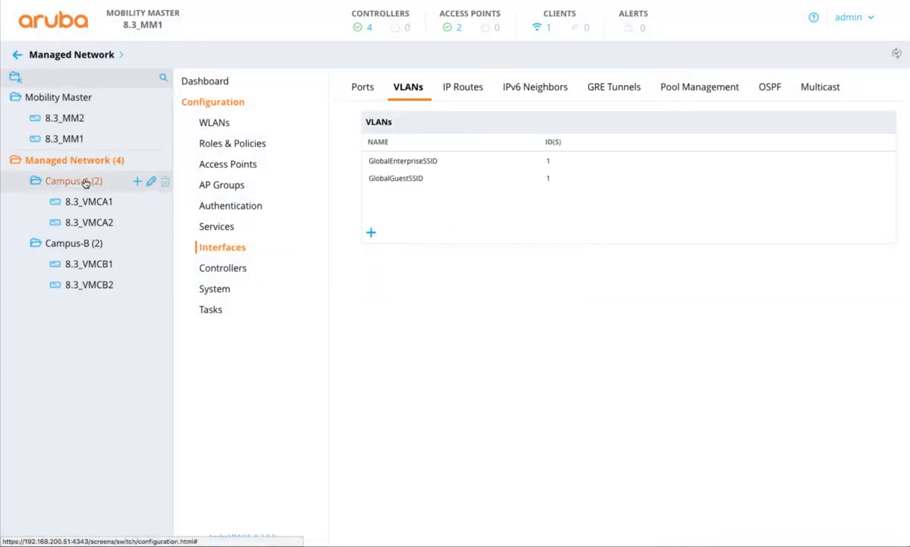
- Add a VLAN named GlobalGuestSSID with ID 200 to the Campus-A group
{"action": "left_click", "coordinate": [61, 180]}
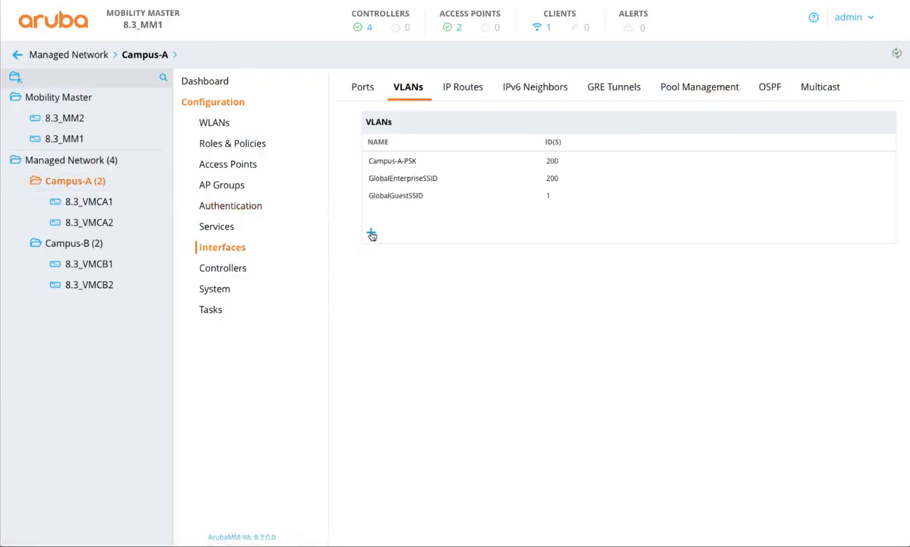
{"action": "left_click", "coordinate": [372, 234]}
{"action": "type", "text": "GlobalGuestSSID"}
{"action": "left_click", "coordinate": [408, 118]}
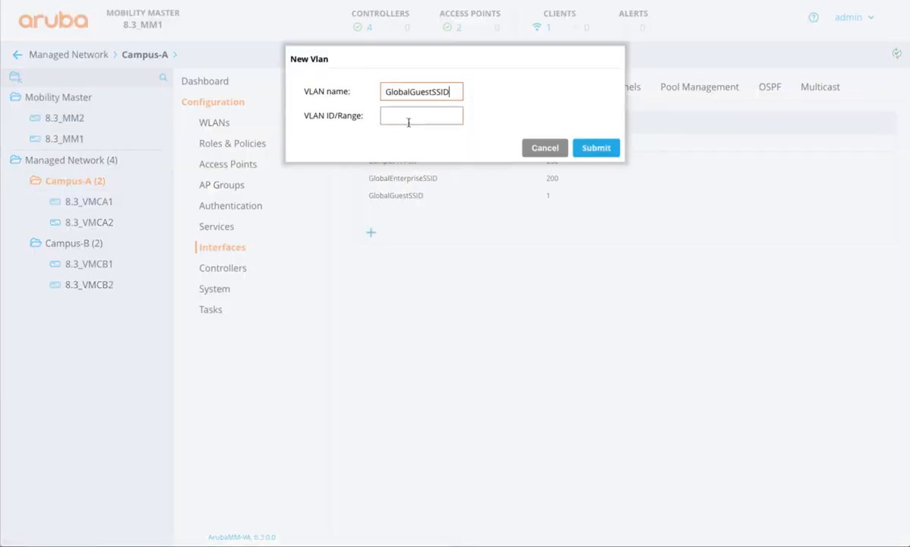
{"action": "type", "text": "200"}
{"action": "left_click", "coordinate": [578, 149]}
- Deploy the pending Campus-A changes to its controllers and dismiss the deployment status
{"action": "left_click", "coordinate": [776, 55]}
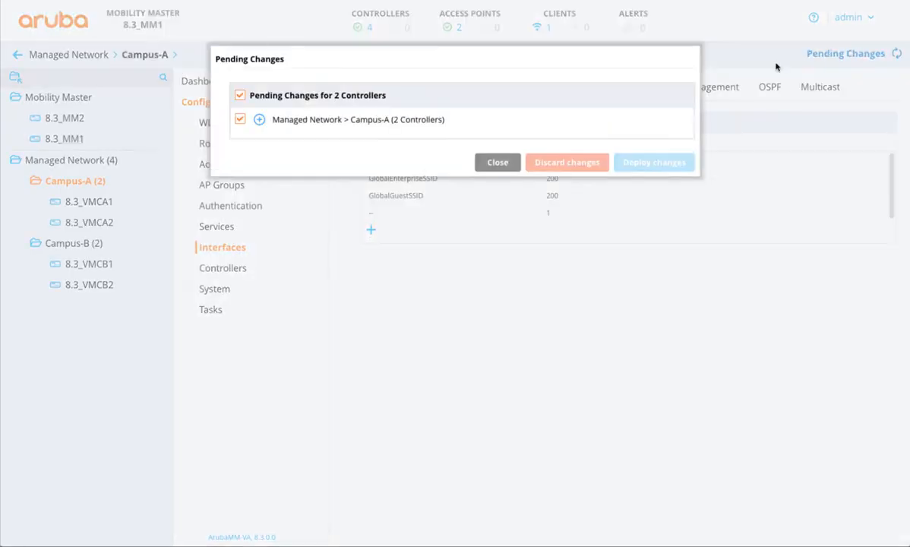
{"action": "left_click", "coordinate": [654, 162]}
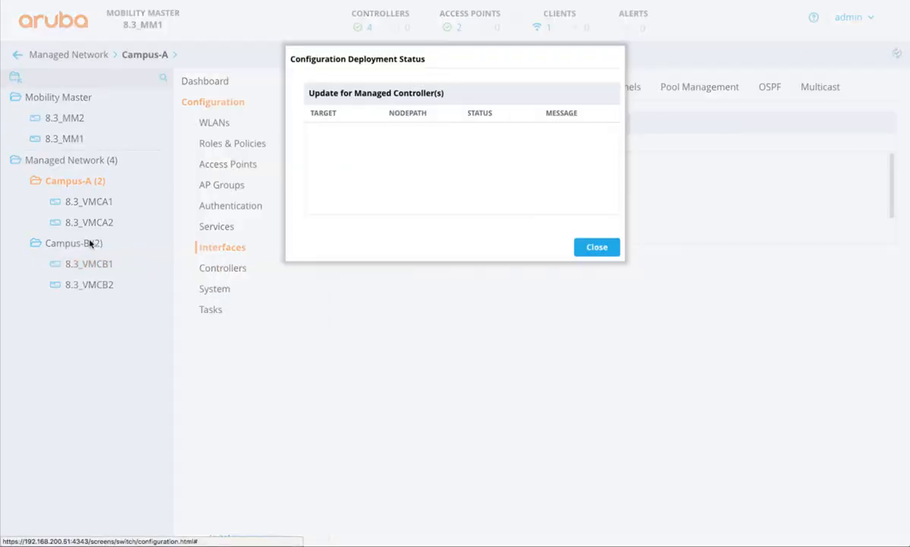
{"action": "left_click", "coordinate": [597, 248]}
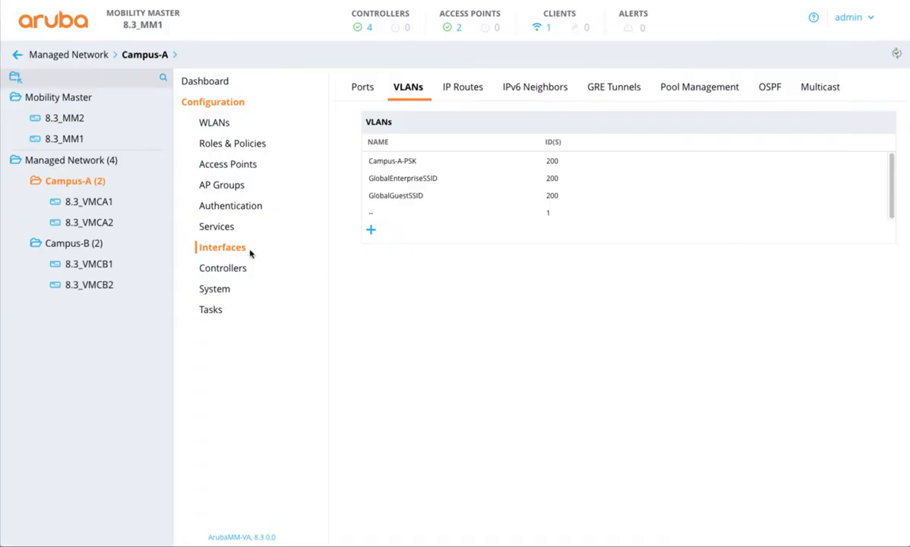
- Add a VLAN named GlobalGuestSSID with ID 150 to the Campus-B group
{"action": "left_click", "coordinate": [85, 243]}
{"action": "left_click", "coordinate": [370, 230]}
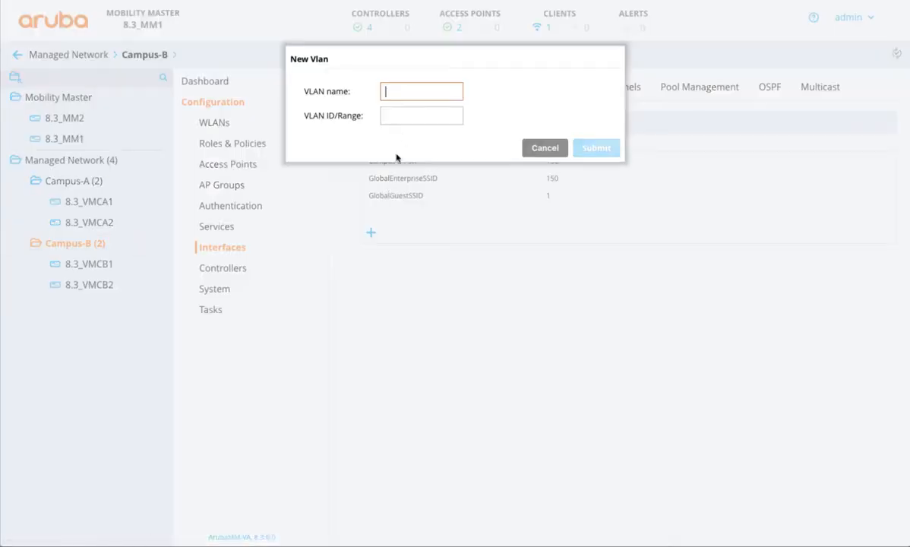
{"action": "type", "text": "GlobalGuestSSID"}
{"action": "left_click", "coordinate": [406, 115]}
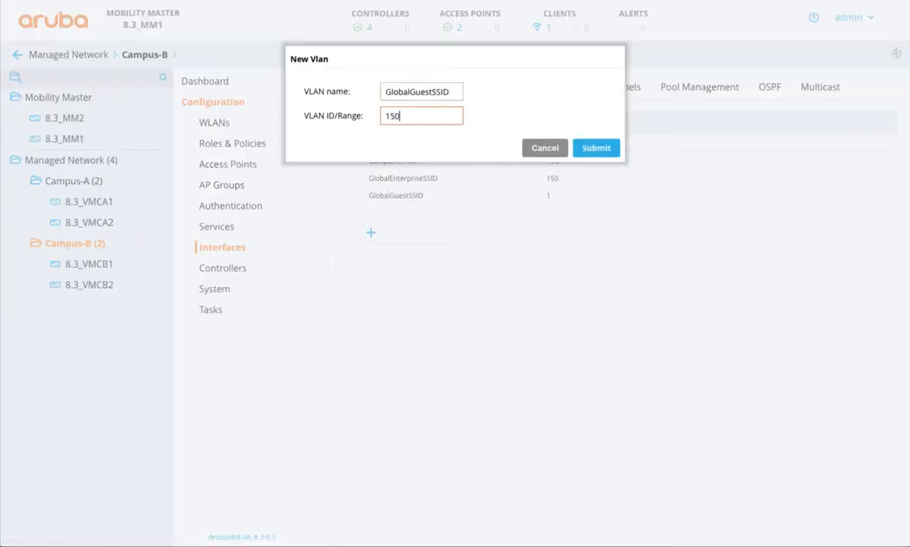
{"action": "left_click", "coordinate": [596, 147]}
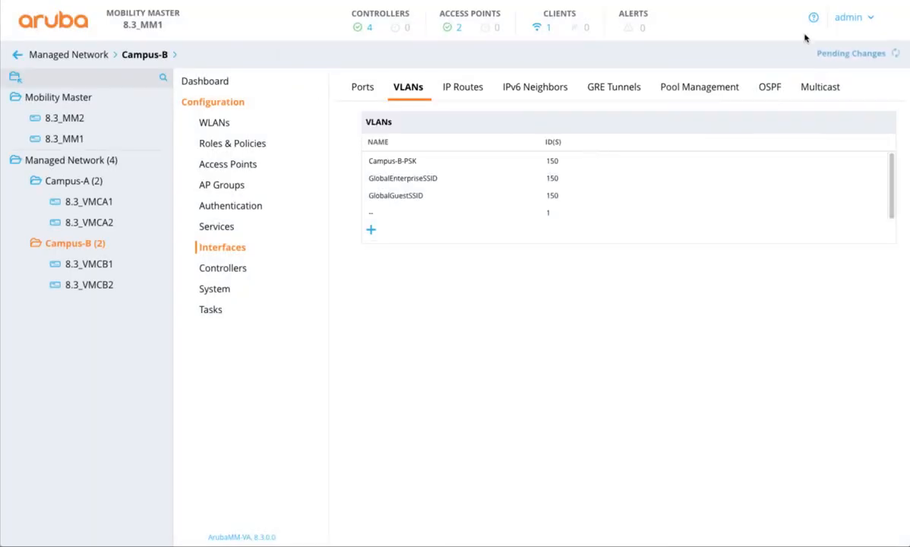
- Deploy the pending Campus-B changes to its controllers and dismiss the deployment status
{"action": "left_click", "coordinate": [827, 55]}
{"action": "left_click", "coordinate": [666, 163]}
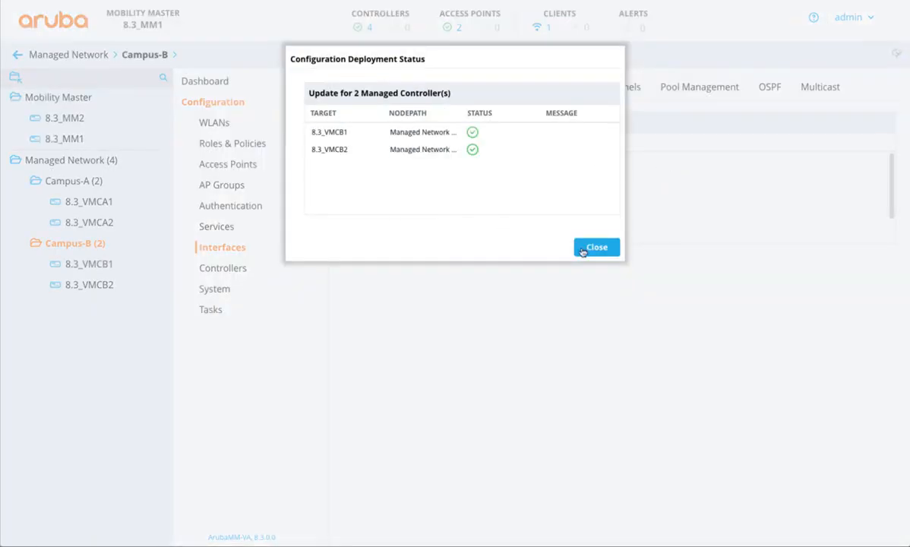
{"action": "left_click", "coordinate": [582, 248]}
- Start a new WLAN named GlobalGuestSSID at the Managed Network level, broadcasting on the default AP group
{"action": "left_click", "coordinate": [76, 165]}
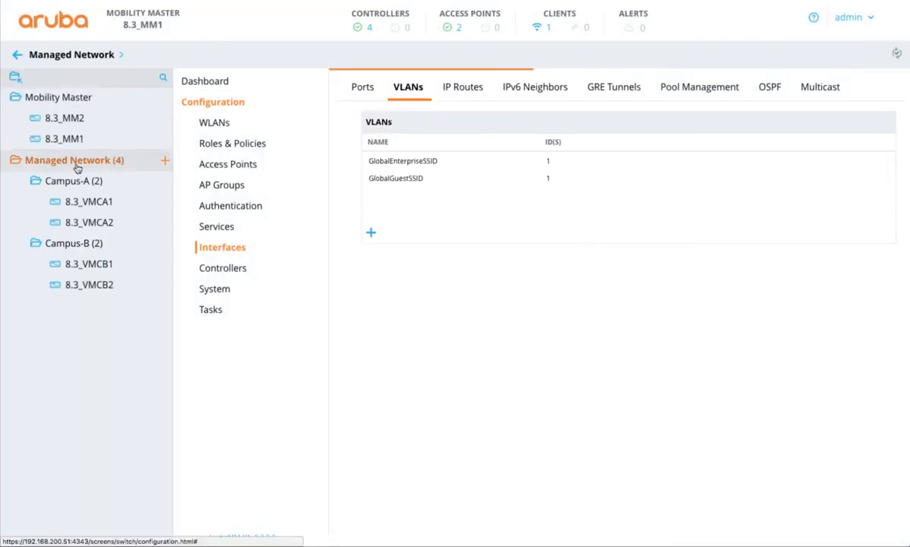
{"action": "left_click", "coordinate": [224, 125]}
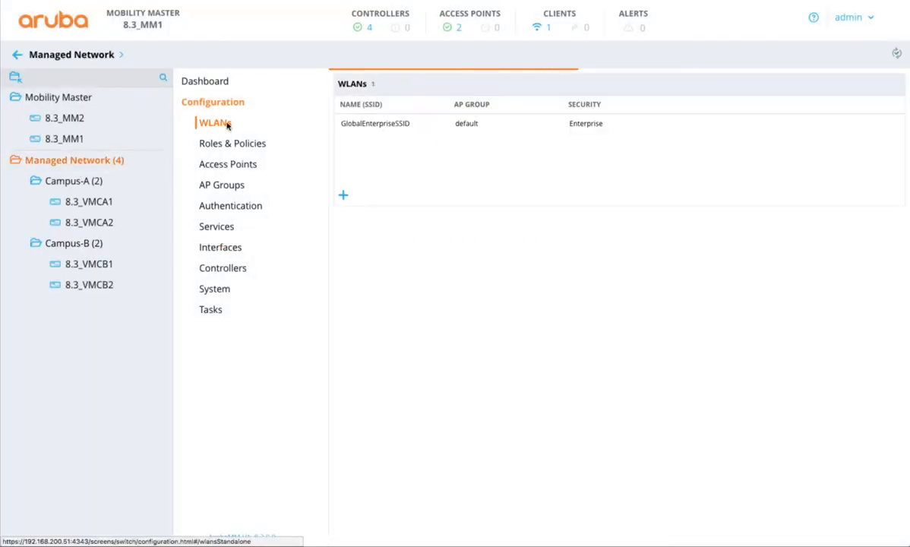
{"action": "left_click", "coordinate": [343, 196]}
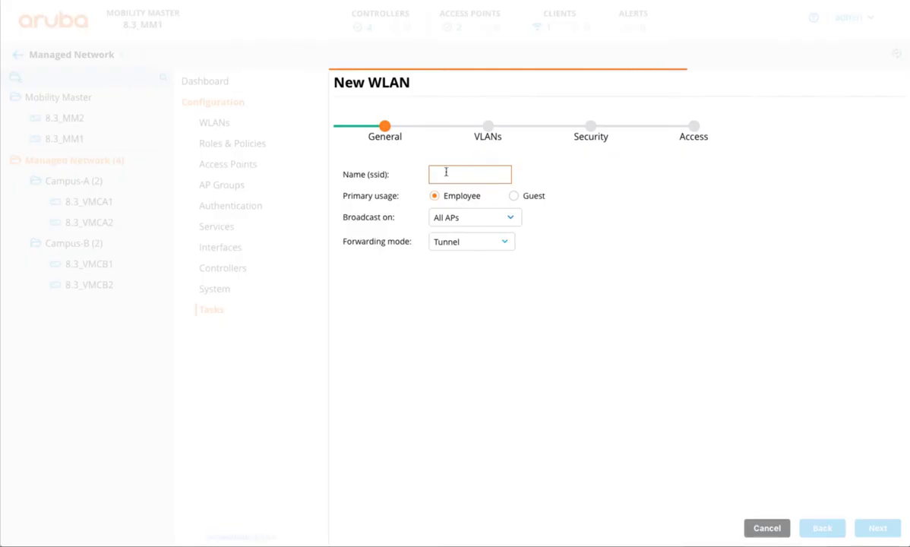
{"action": "type", "text": "GlobalGuest"}
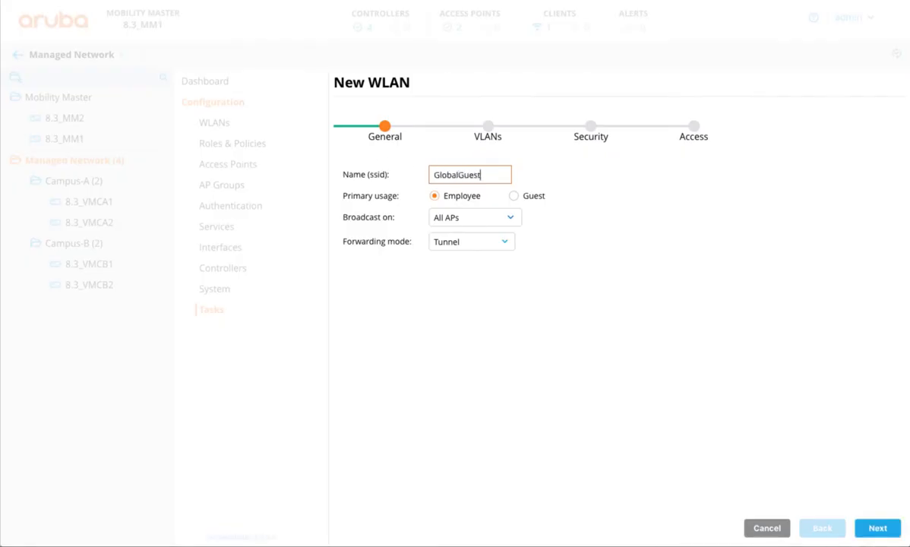
{"action": "type", "text": "SSID"}
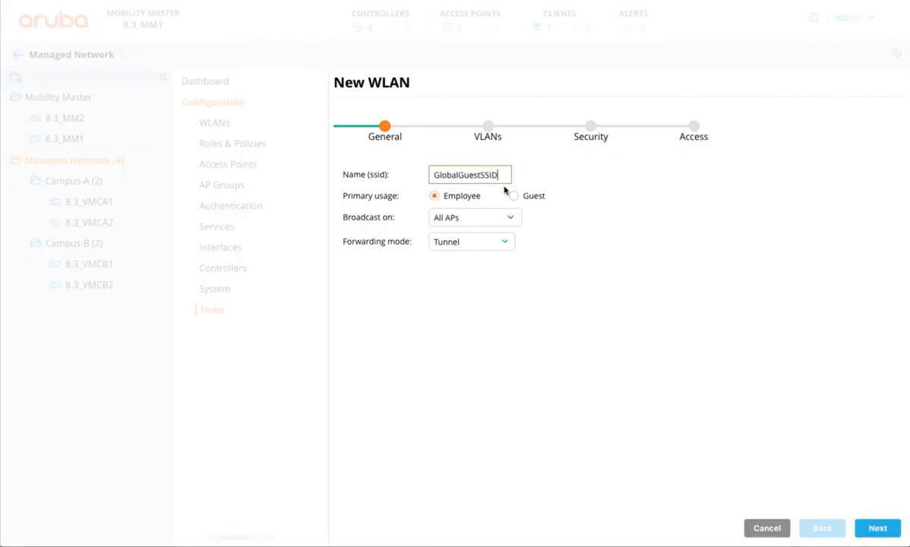
{"action": "left_click", "coordinate": [465, 218]}
{"action": "left_click", "coordinate": [464, 228]}
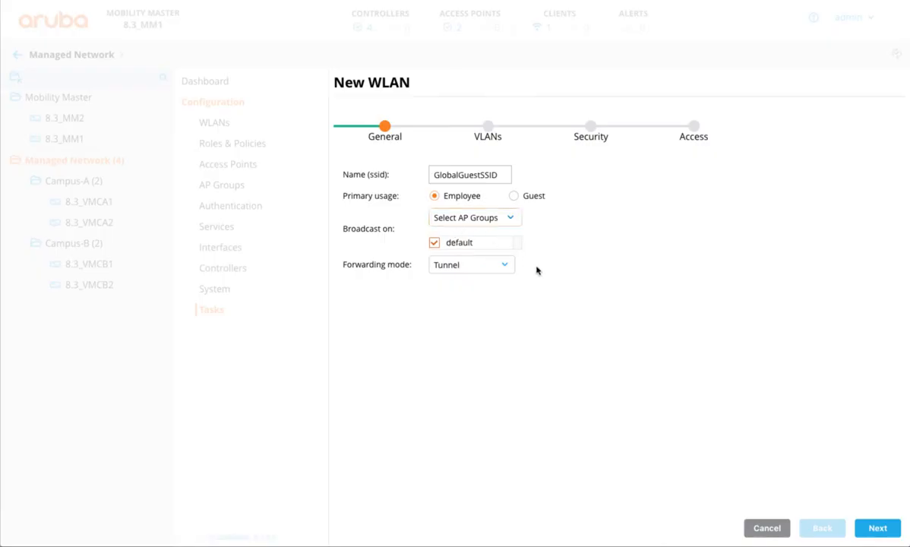
- Set the new WLAN's primary usage to Guest and continue to its VLAN settings
{"action": "left_click", "coordinate": [877, 528]}
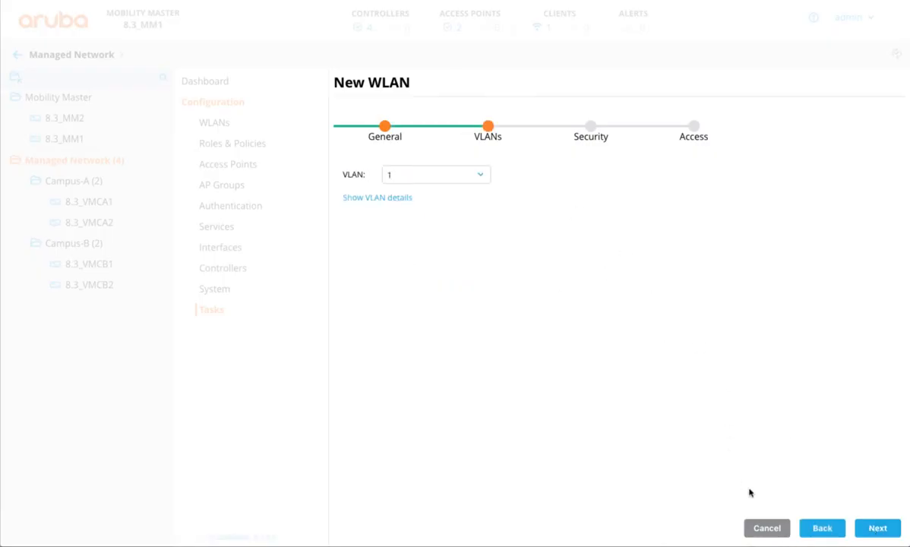
{"action": "left_click", "coordinate": [820, 527]}
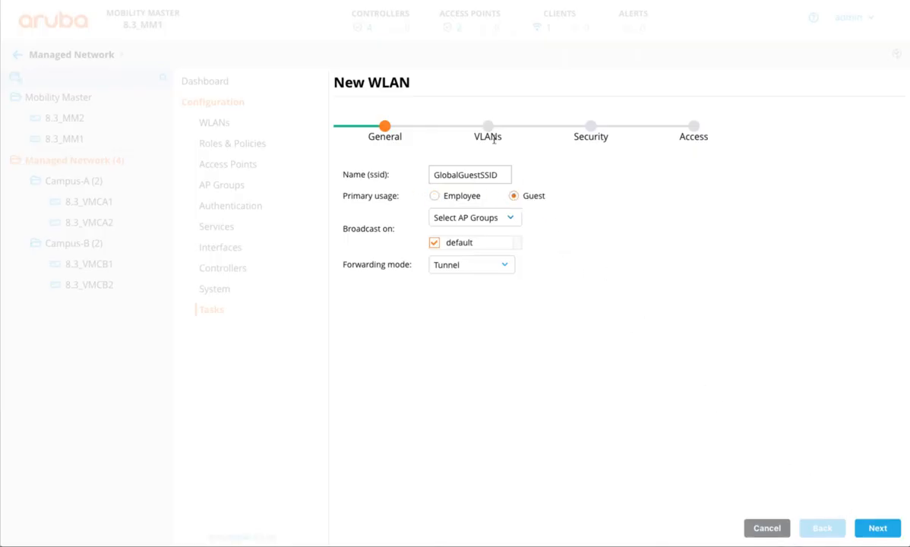
{"action": "left_click", "coordinate": [880, 528]}
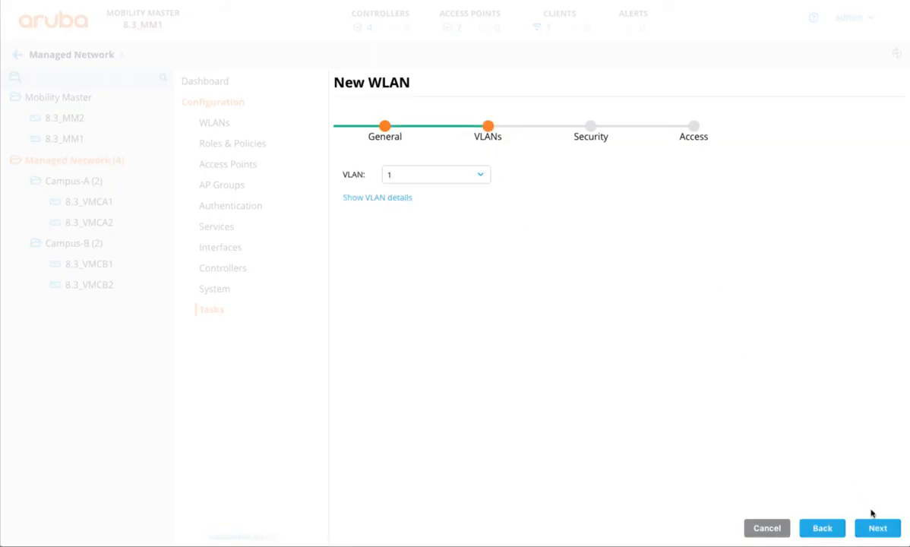
- Assign the GlobalGuestSSID VLAN to the new WLAN and continue to its security settings
{"action": "left_click", "coordinate": [467, 176]}
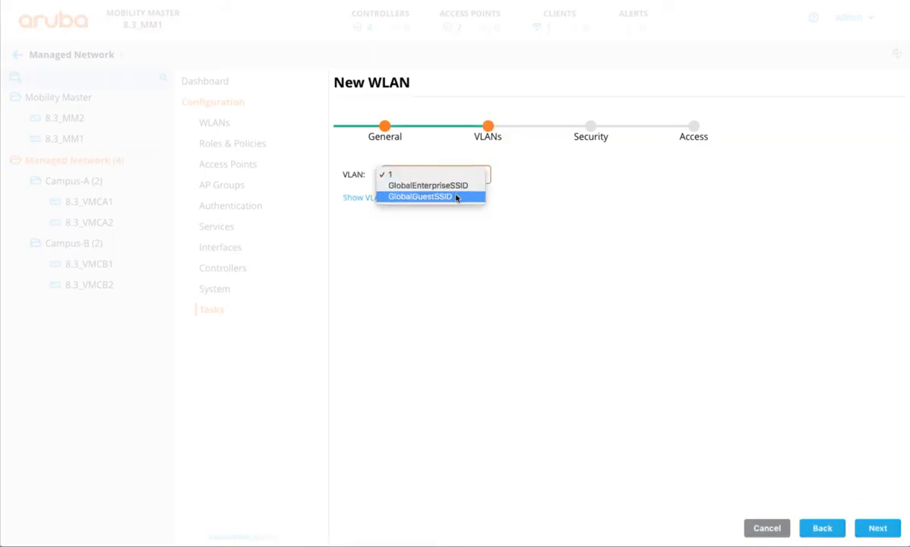
{"action": "left_click", "coordinate": [456, 197]}
{"action": "left_click", "coordinate": [871, 527]}
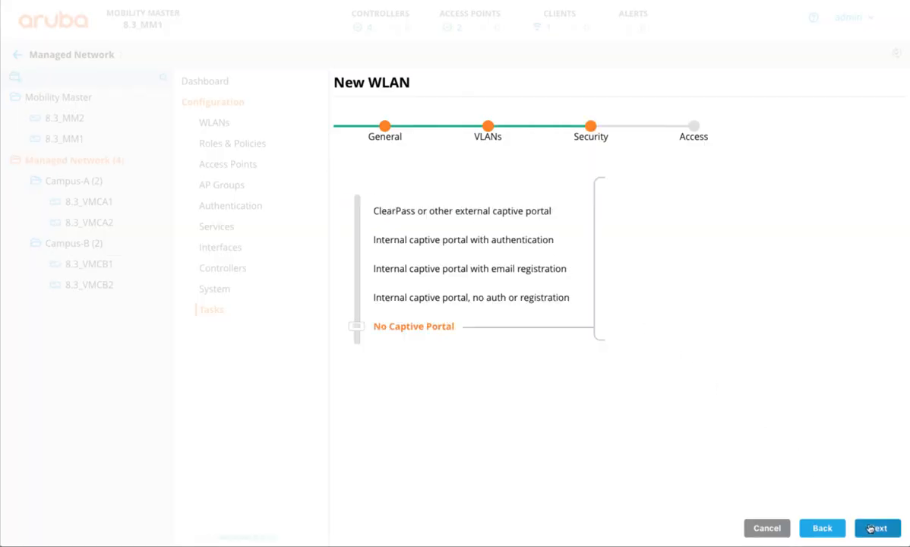
- Choose the internal captive portal with no auth or registration and set its policy text to "Are you sure?"
{"action": "left_click", "coordinate": [439, 299]}
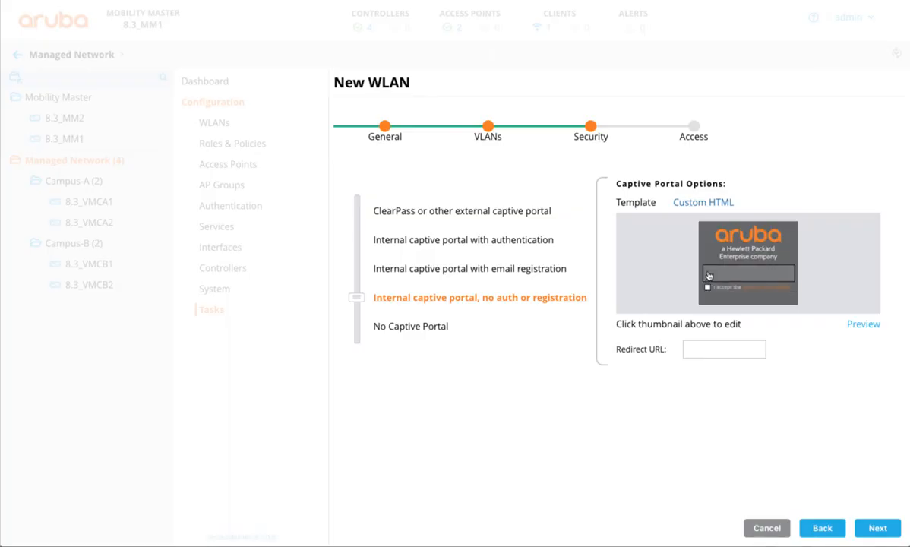
{"action": "left_click", "coordinate": [708, 274]}
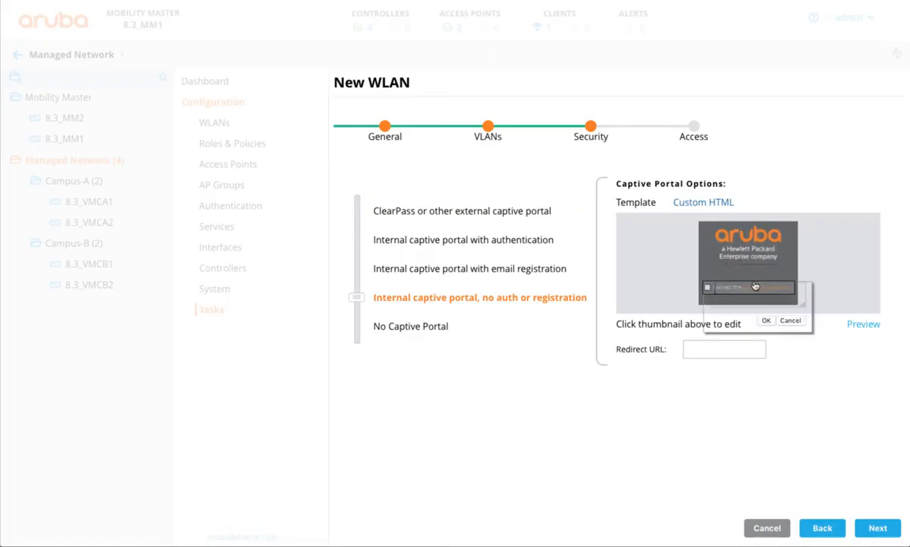
{"action": "left_click", "coordinate": [765, 304]}
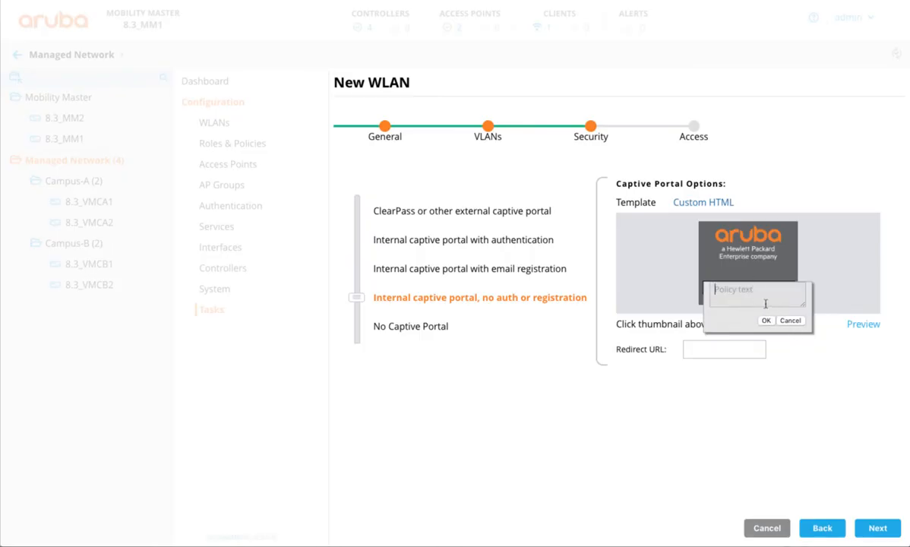
{"action": "type", "text": "Are you sure?"}
{"action": "left_click", "coordinate": [766, 320]}
- Change the captive portal template's box color to light blue
{"action": "left_click", "coordinate": [751, 247]}
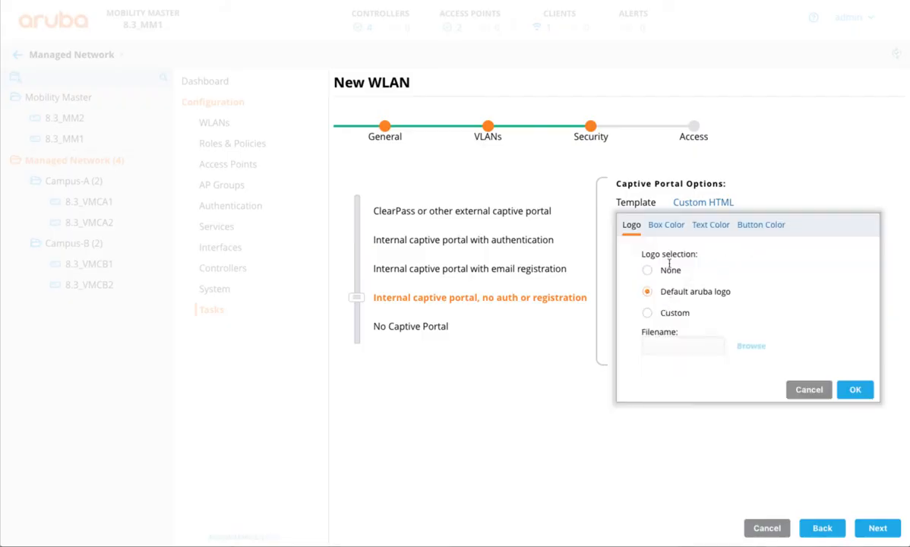
{"action": "left_click", "coordinate": [666, 224]}
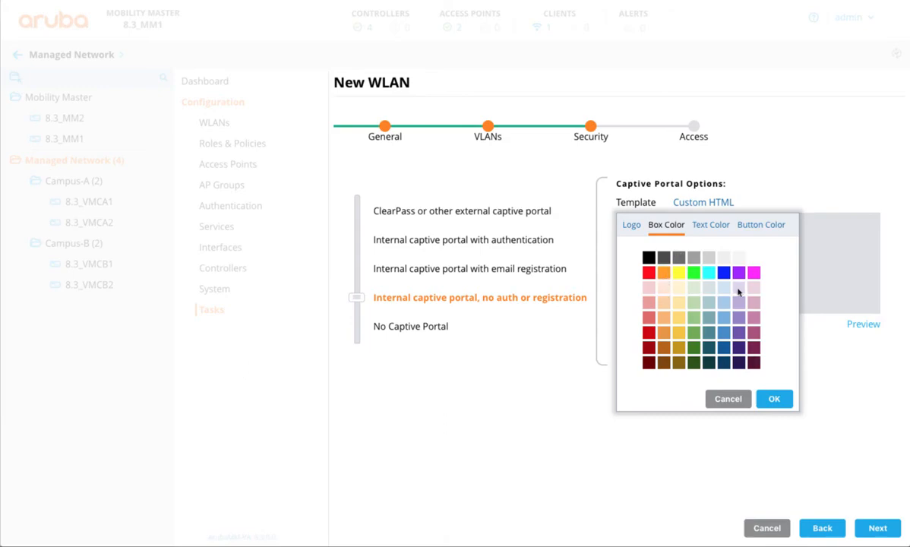
{"action": "left_click", "coordinate": [774, 400]}
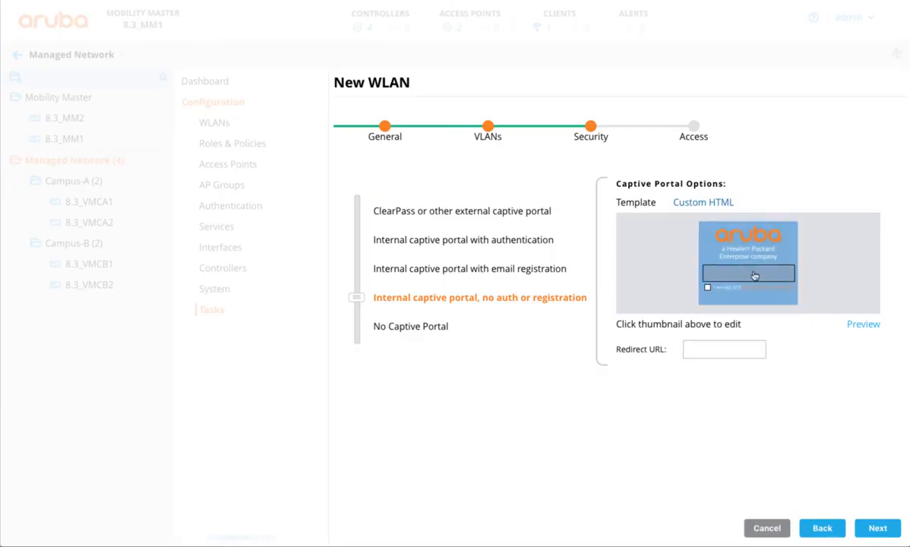
- Set the captive portal's welcome text to "Welcomes to the ArubaOS 8.3 Demo" and preview the page
{"action": "left_click", "coordinate": [754, 275]}
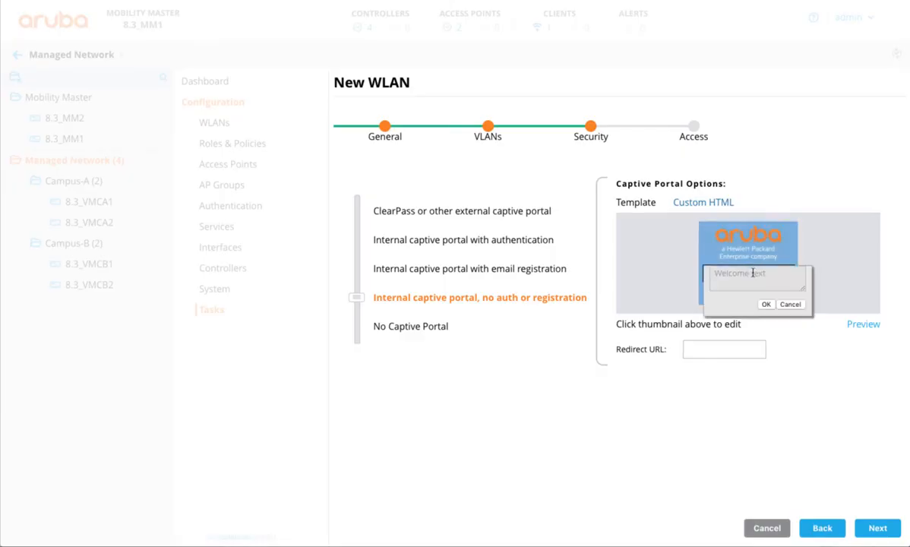
{"action": "type", "text": "Welcomes to the ArubaOS 8"}
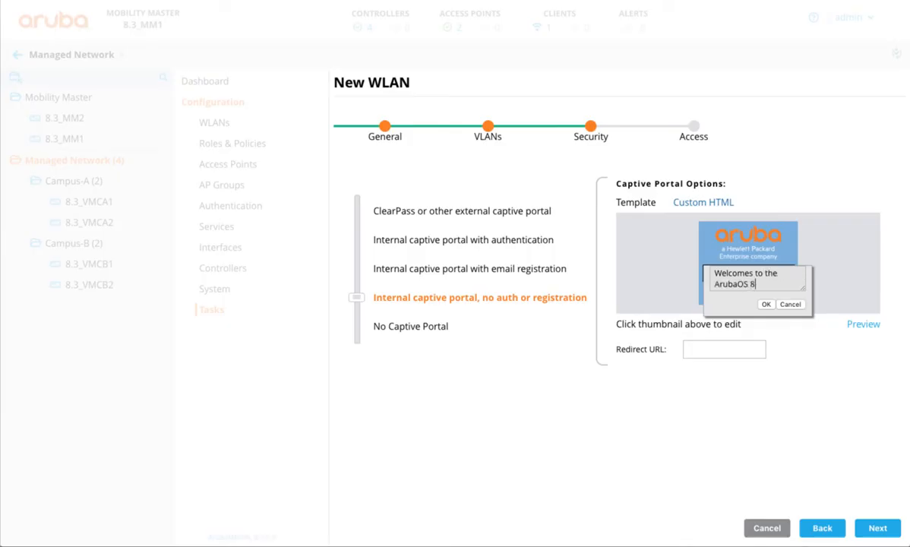
{"action": "type", "text": ".3 Demo"}
{"action": "left_click", "coordinate": [766, 304]}
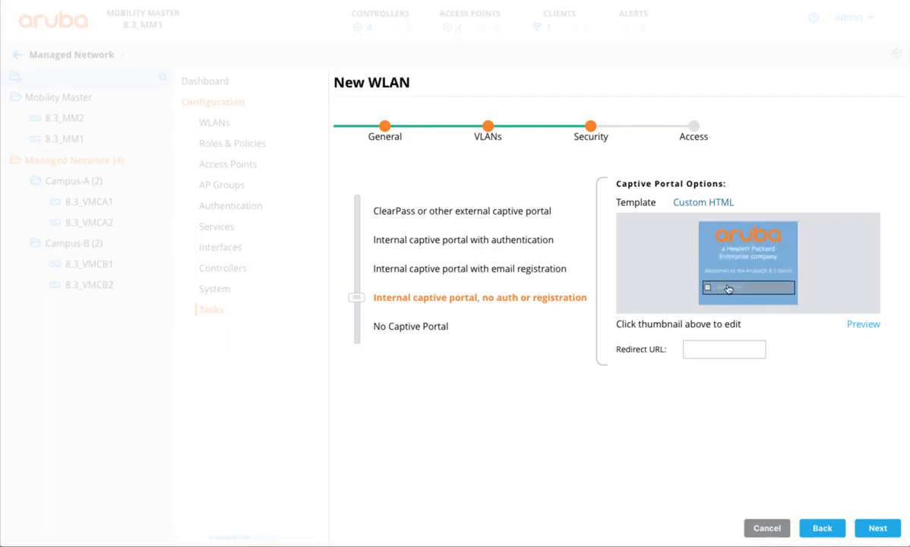
{"action": "left_click", "coordinate": [860, 327]}
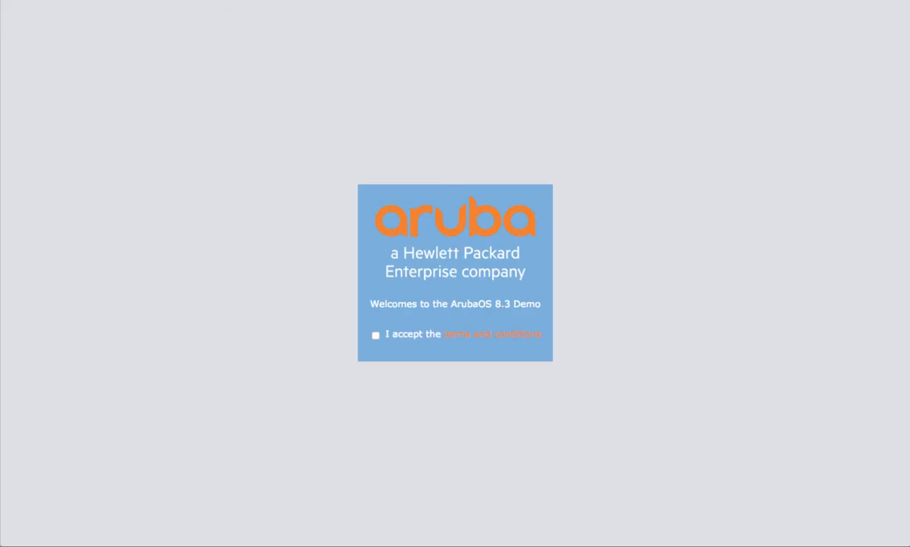
{"action": "key", "text": "super+w"}
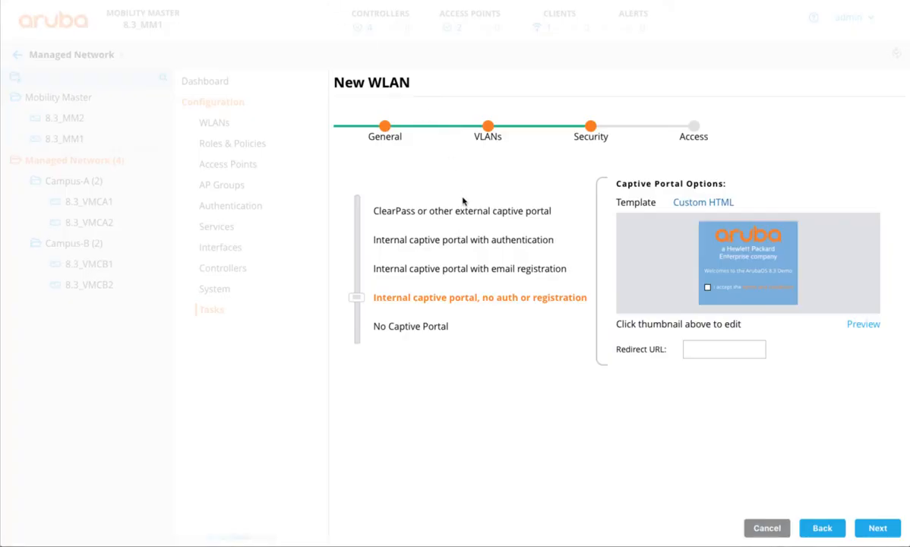
- Compare the portal options for email registration, authentication and ClearPass or other external captive portal with the no-registration portal
{"action": "left_click", "coordinate": [453, 274]}
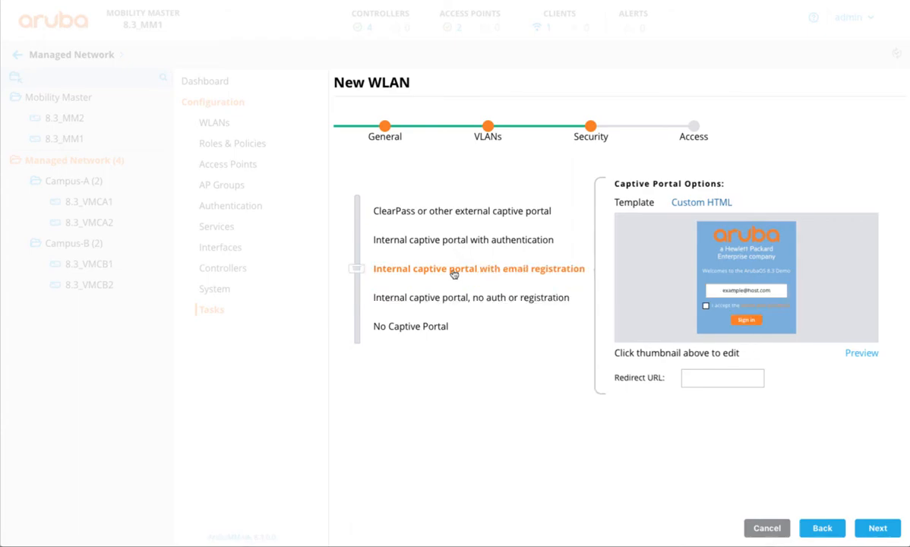
{"action": "left_click", "coordinate": [451, 241]}
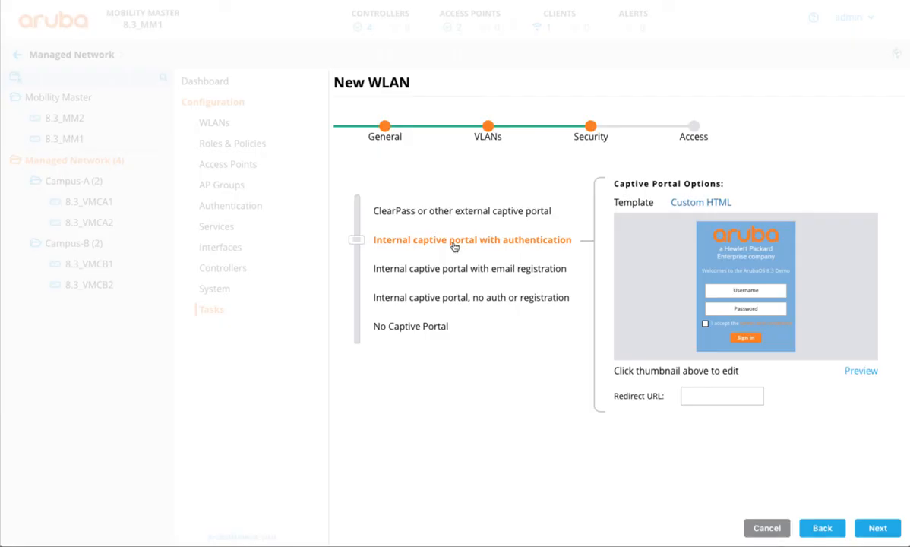
{"action": "left_click", "coordinate": [458, 214]}
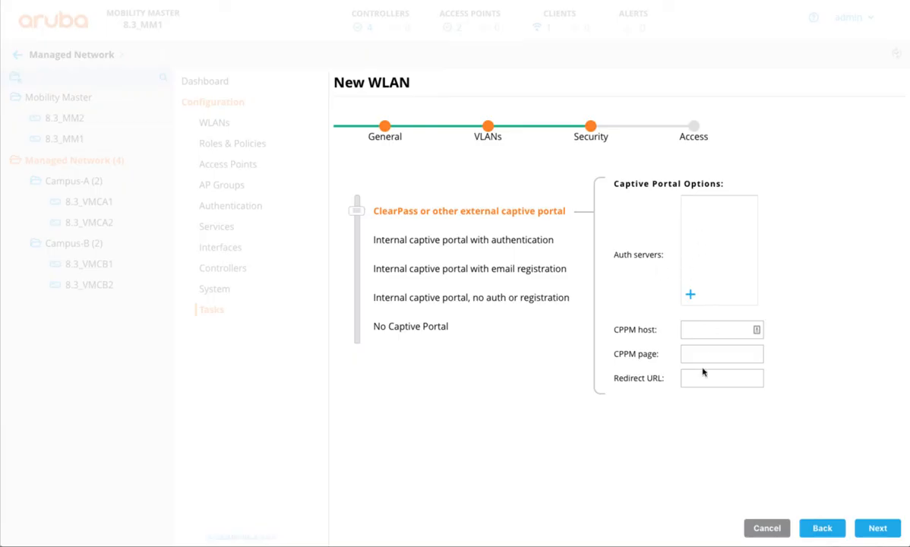
{"action": "left_click", "coordinate": [453, 299]}
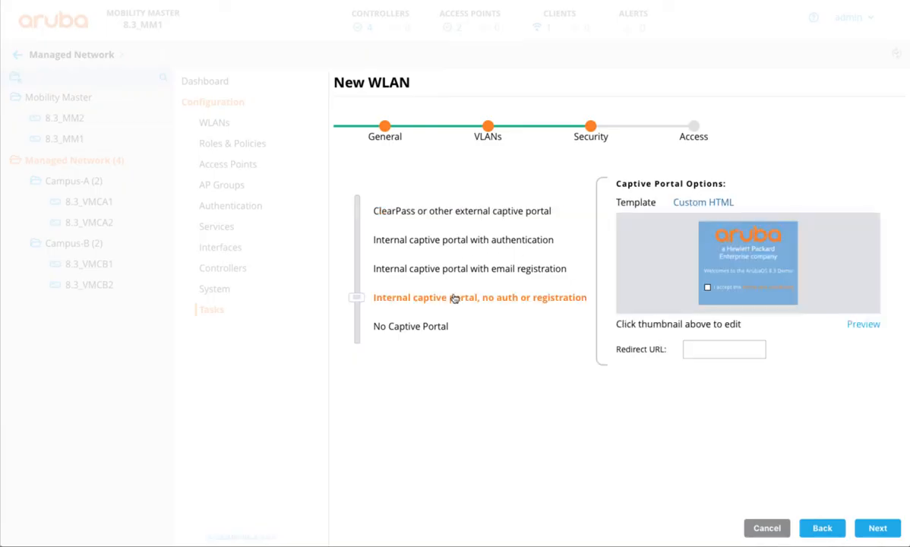
- Choose the internal captive portal with email registration and finish the new WLAN with its default role
{"action": "left_click", "coordinate": [455, 272]}
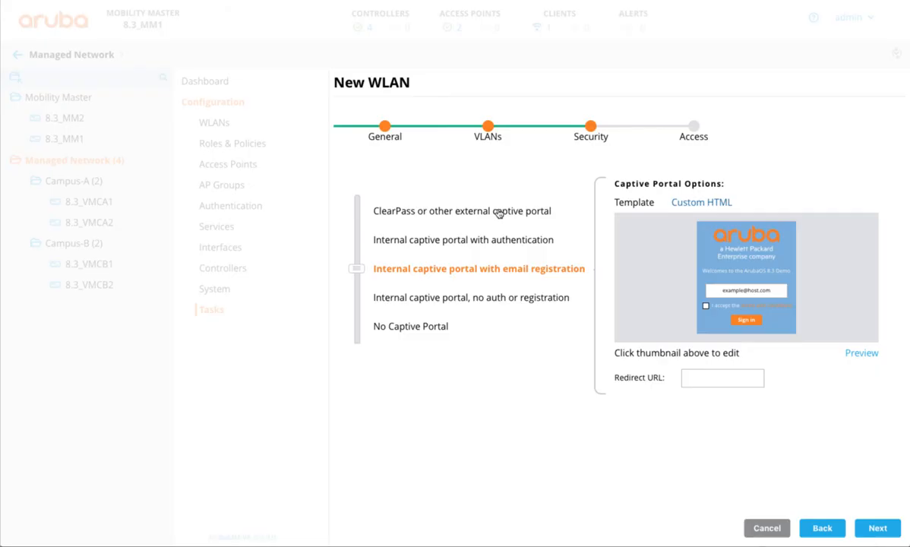
{"action": "left_click", "coordinate": [872, 527]}
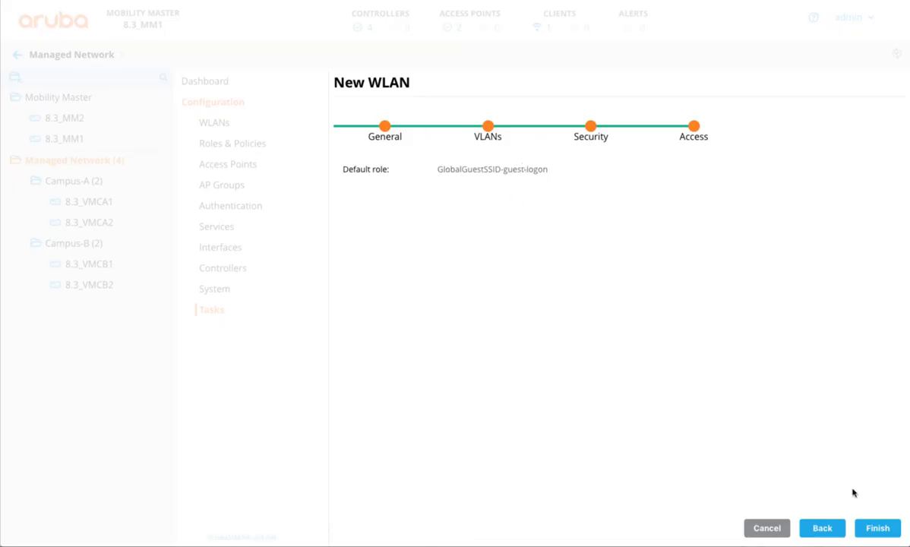
{"action": "left_click", "coordinate": [867, 530]}
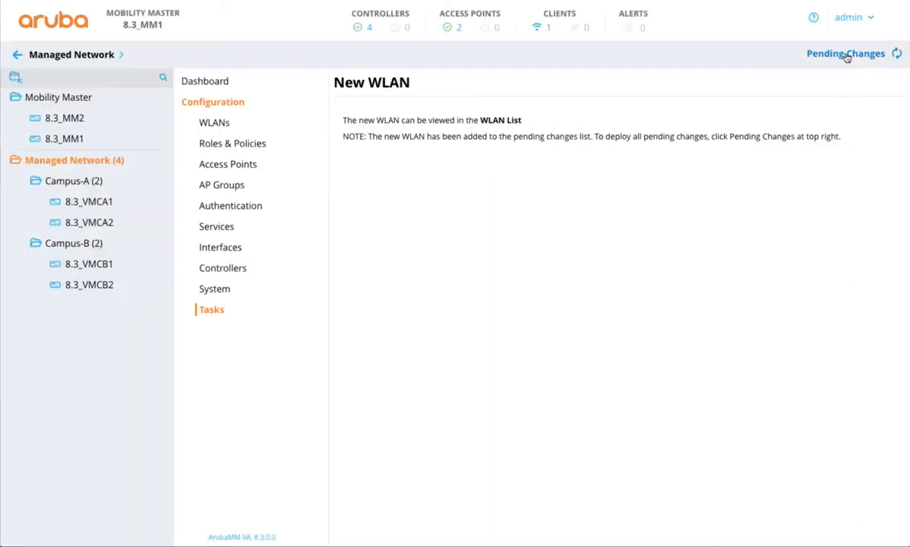
- Deploy the pending GlobalGuestSSID changes to the managed controllers and dismiss the deployment status
{"action": "left_click", "coordinate": [874, 54]}
{"action": "left_click", "coordinate": [677, 173]}
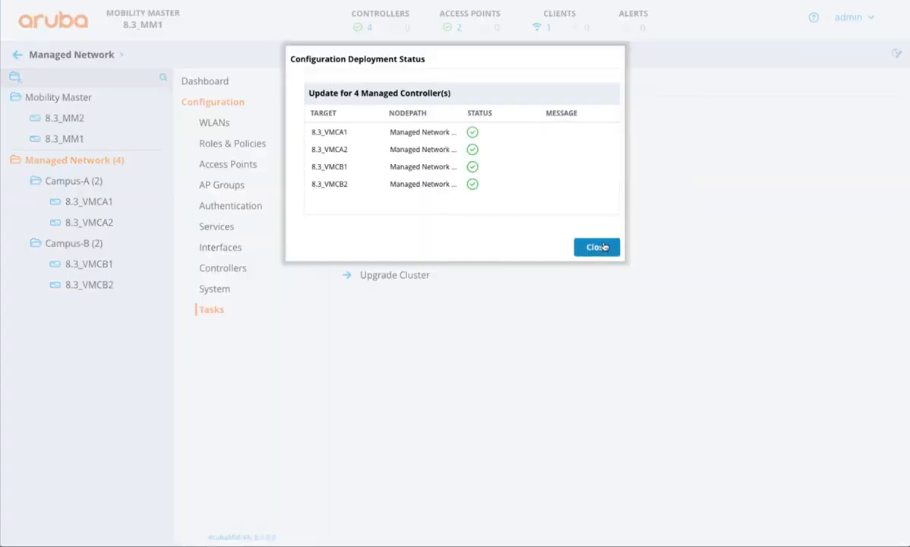
{"action": "left_click", "coordinate": [596, 245]}
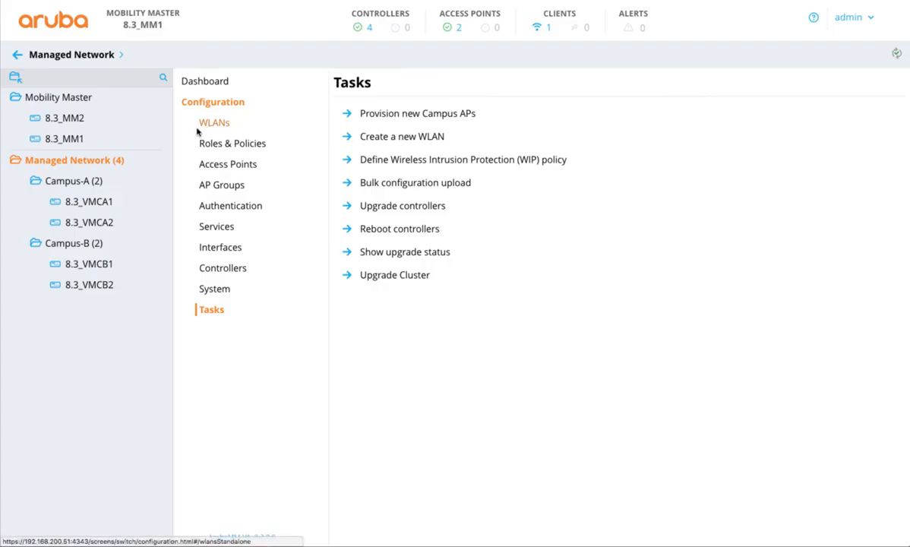
- At the Campus-A level, check the WLAN list and add the GlobalGuestSSID virtual AP to Campus-A-Group
{"action": "mouse_move", "coordinate": [114, 181]}
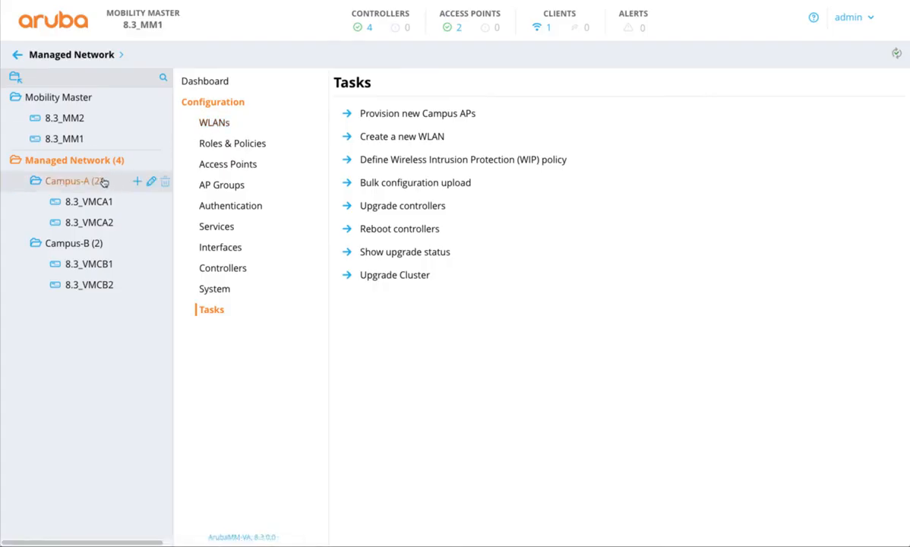
{"action": "left_click", "coordinate": [99, 182]}
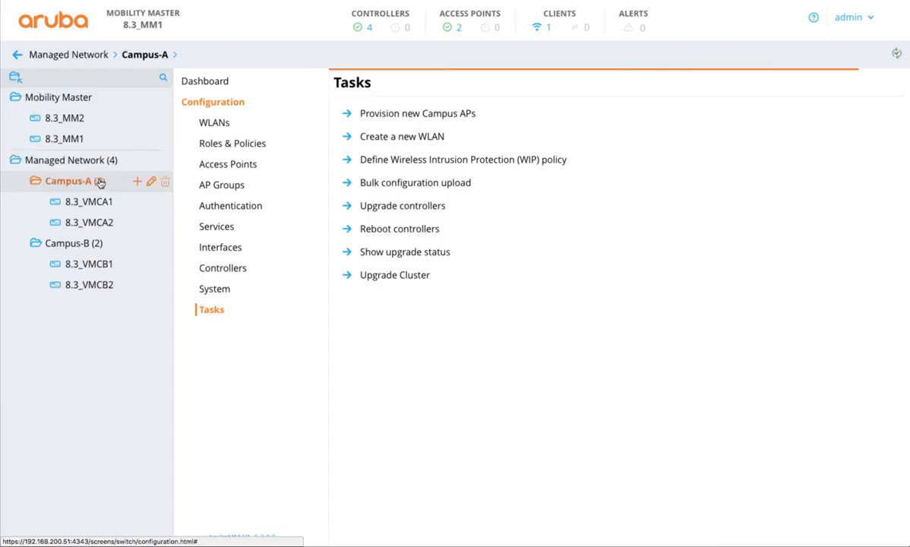
{"action": "left_click", "coordinate": [213, 125]}
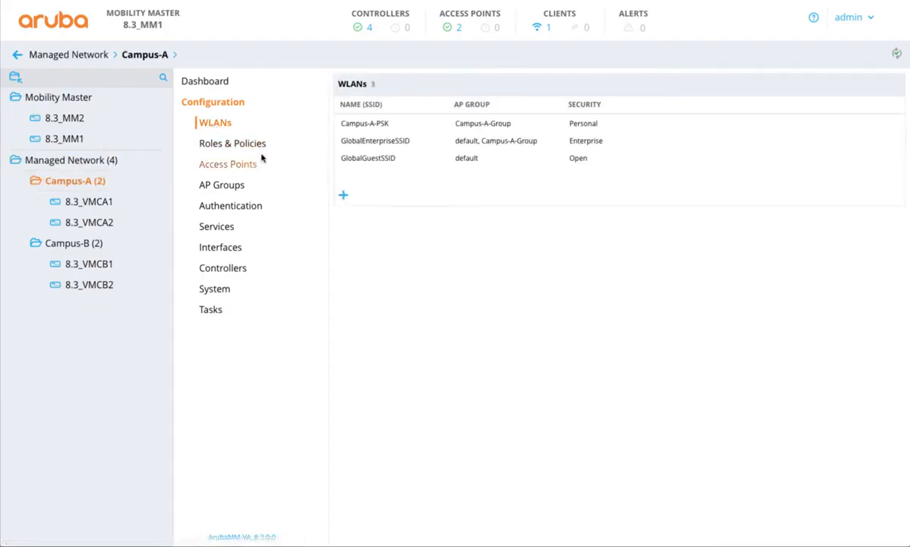
{"action": "mouse_move", "coordinate": [107, 202]}
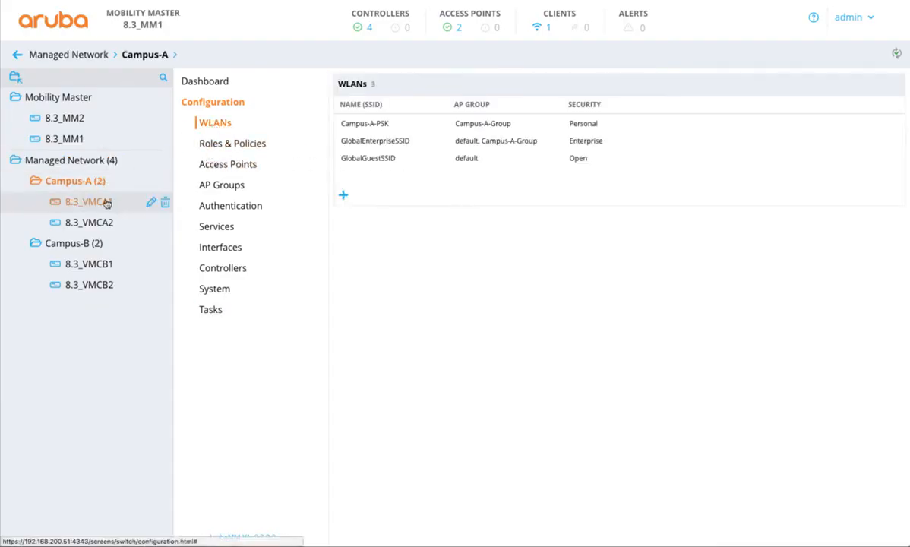
{"action": "left_click", "coordinate": [221, 184]}
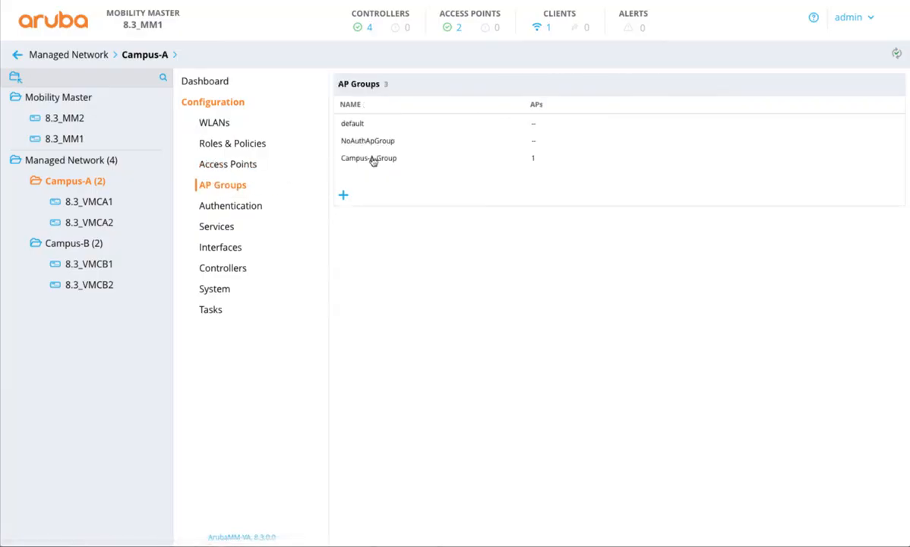
{"action": "left_click", "coordinate": [384, 161]}
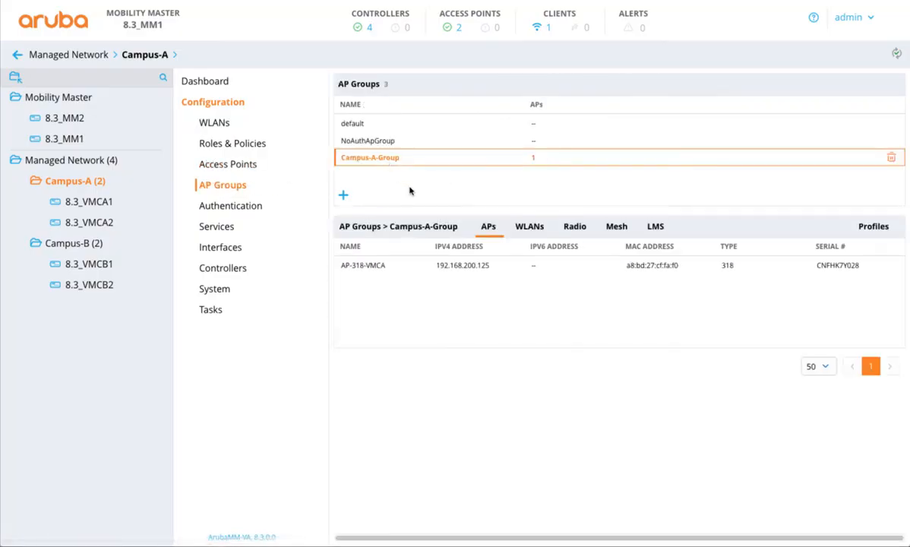
{"action": "left_click", "coordinate": [525, 227]}
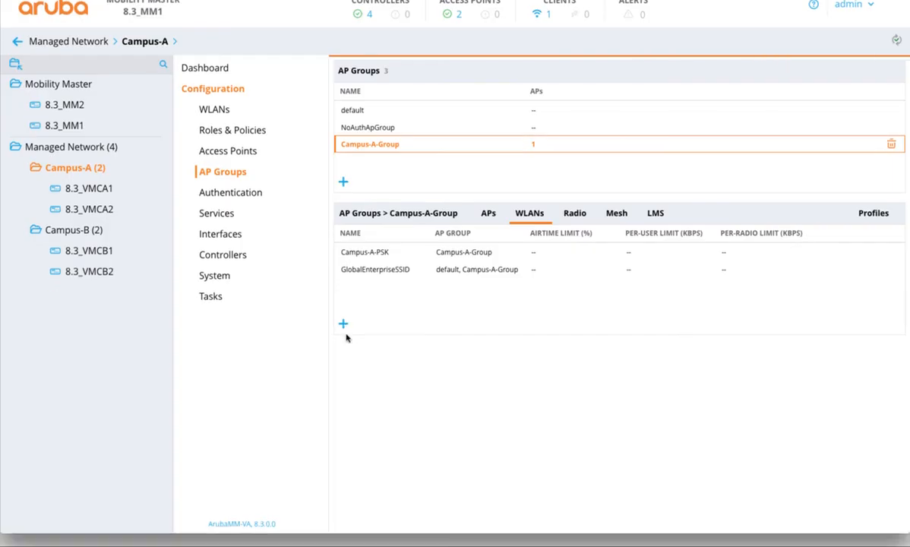
{"action": "left_click", "coordinate": [343, 336]}
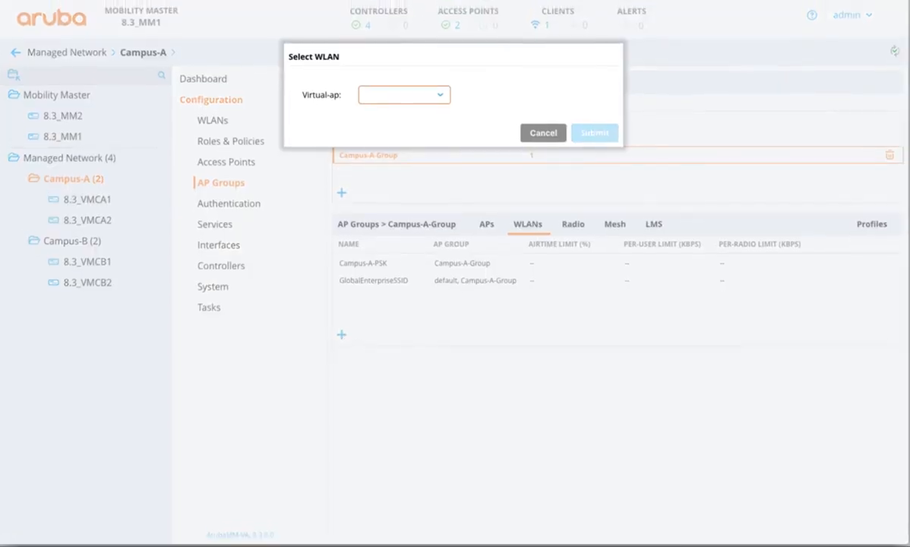
{"action": "left_click", "coordinate": [426, 84]}
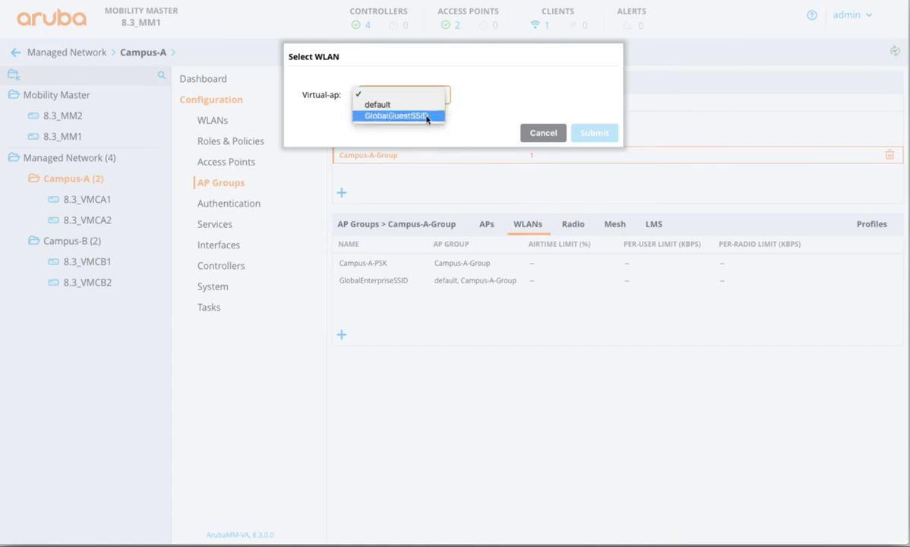
{"action": "left_click", "coordinate": [422, 115]}
{"action": "left_click", "coordinate": [590, 134]}
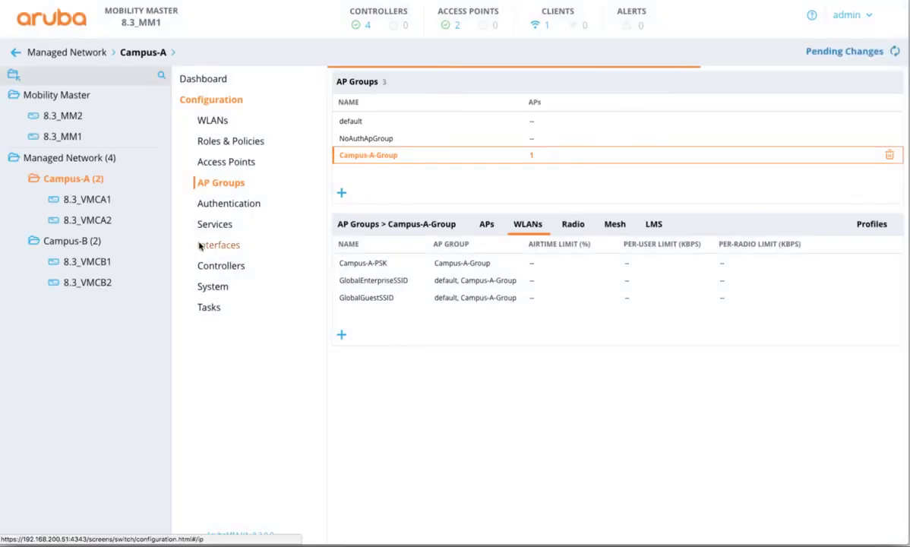
- At the Campus-B level, add the GlobalGuestSSID virtual AP to the WLANs of Campus-B-Group
{"action": "left_click", "coordinate": [95, 238]}
{"action": "left_click", "coordinate": [370, 157]}
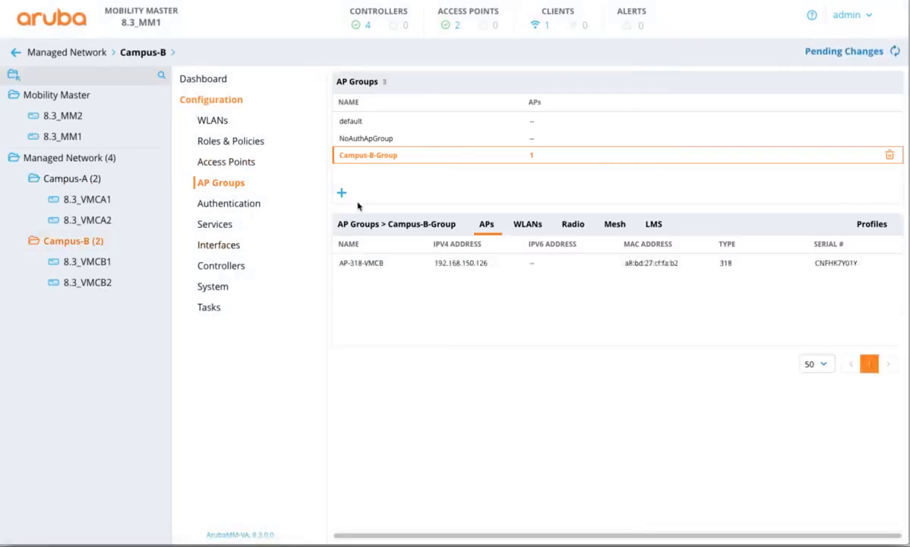
{"action": "left_click", "coordinate": [536, 226]}
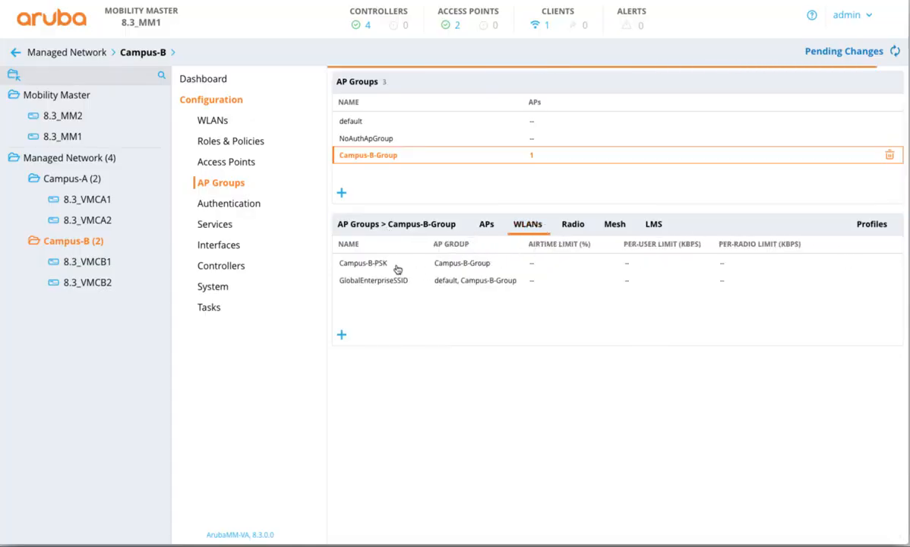
{"action": "left_click", "coordinate": [372, 263]}
{"action": "left_click", "coordinate": [342, 335]}
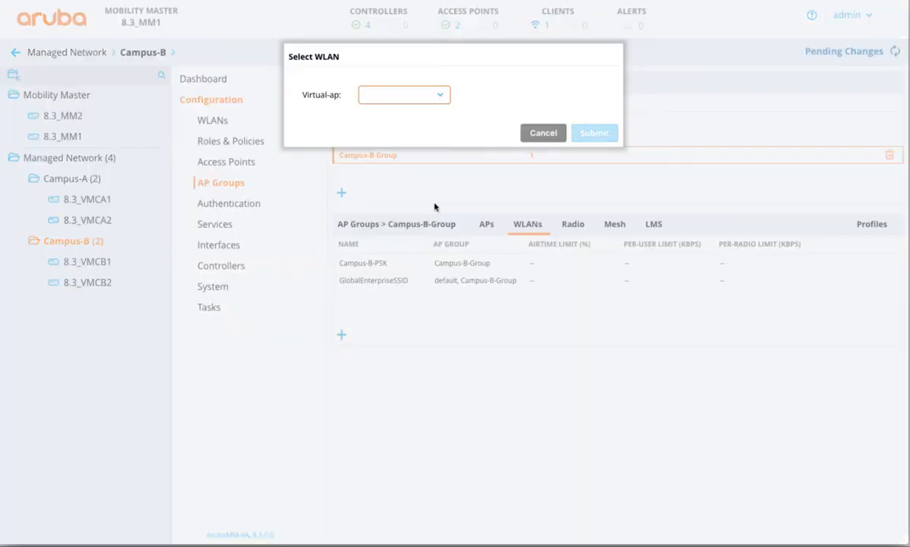
{"action": "left_click", "coordinate": [439, 95]}
{"action": "left_click", "coordinate": [432, 116]}
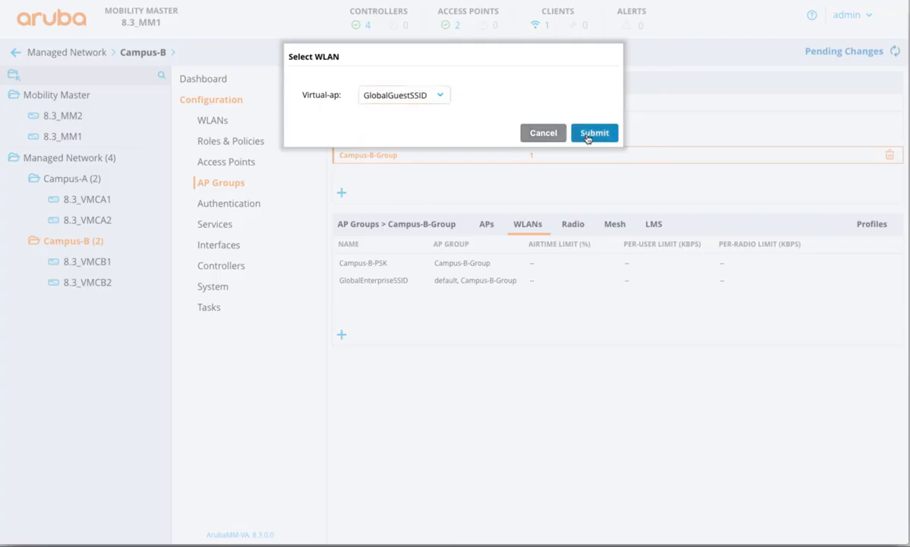
{"action": "left_click", "coordinate": [591, 133]}
- Deploy the pending Campus-A and Campus-B changes and return to the Managed Network level
{"action": "left_click", "coordinate": [831, 51]}
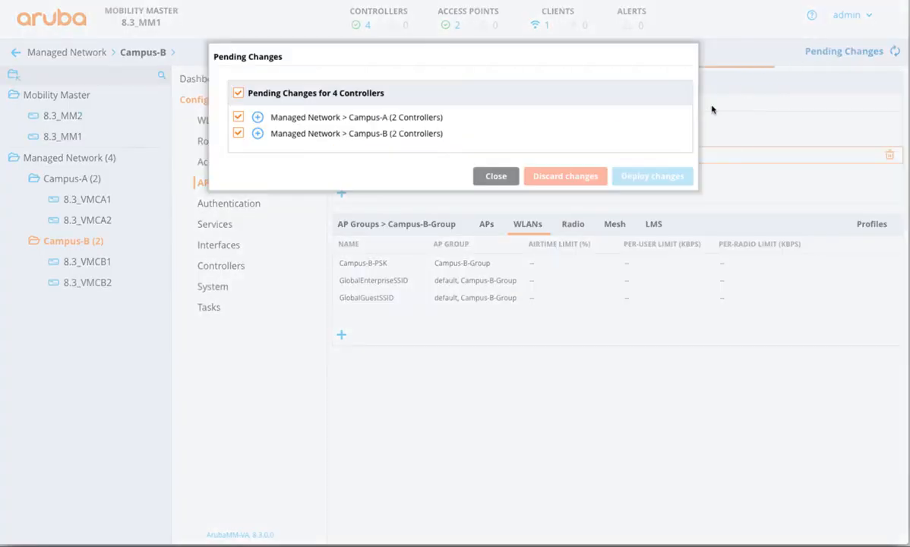
{"action": "left_click", "coordinate": [645, 175]}
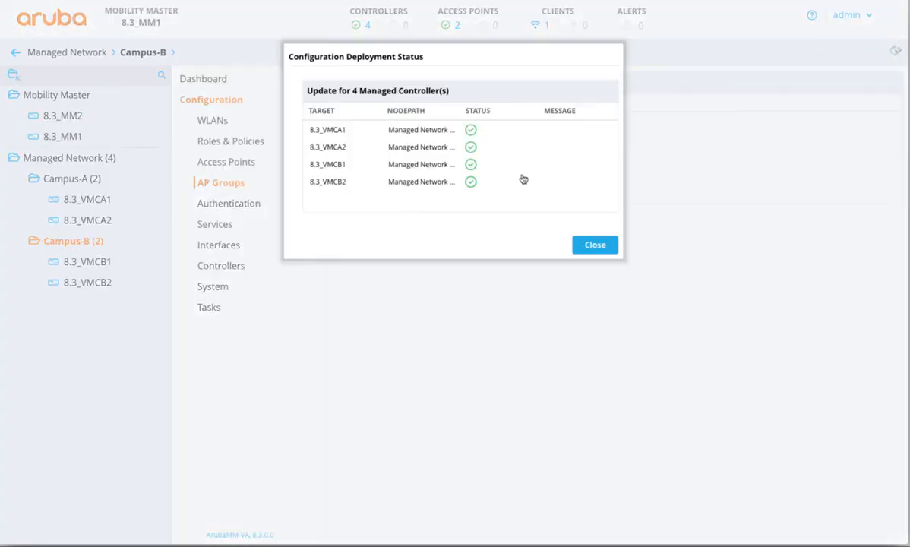
{"action": "left_click", "coordinate": [593, 245]}
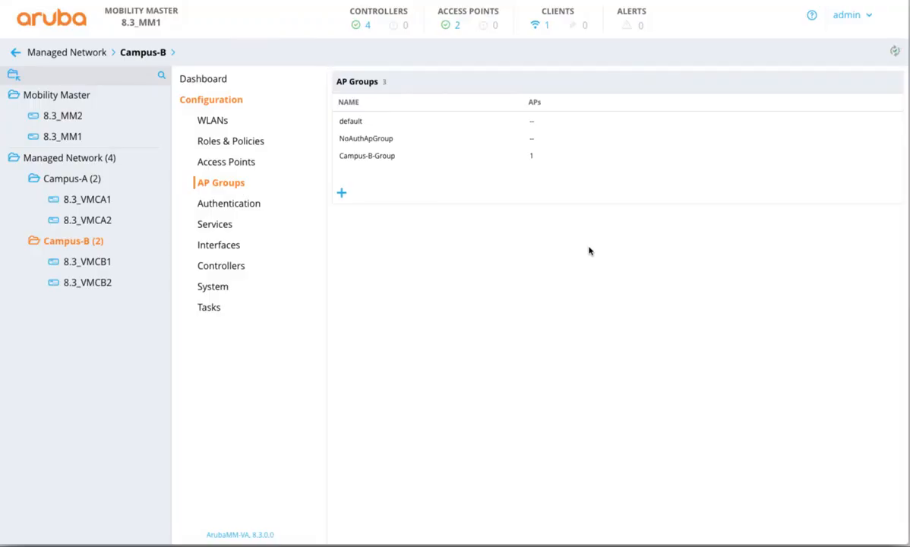
{"action": "left_click", "coordinate": [135, 158]}
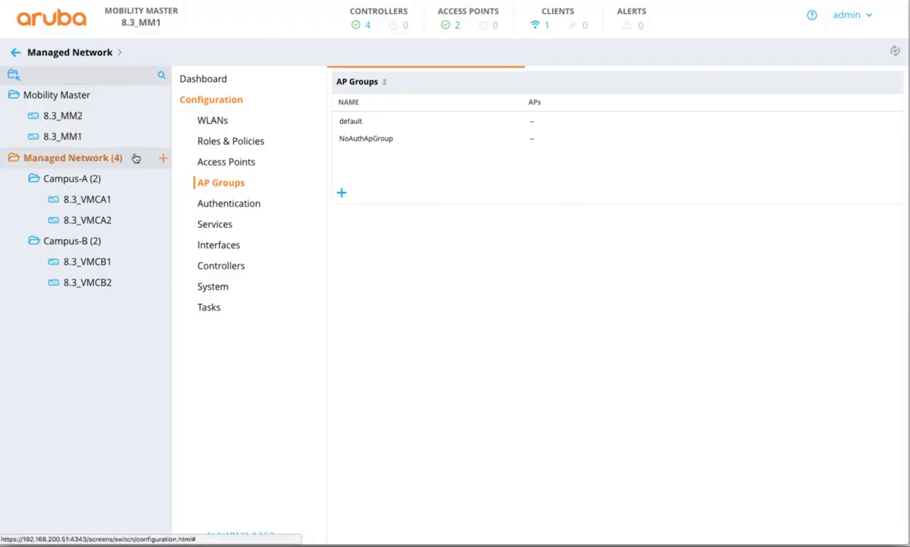
- In the Managed Network dashboard, open the details of access point AP-318-VMCA and check which WLANs it broadcasts
{"action": "left_click", "coordinate": [204, 79]}
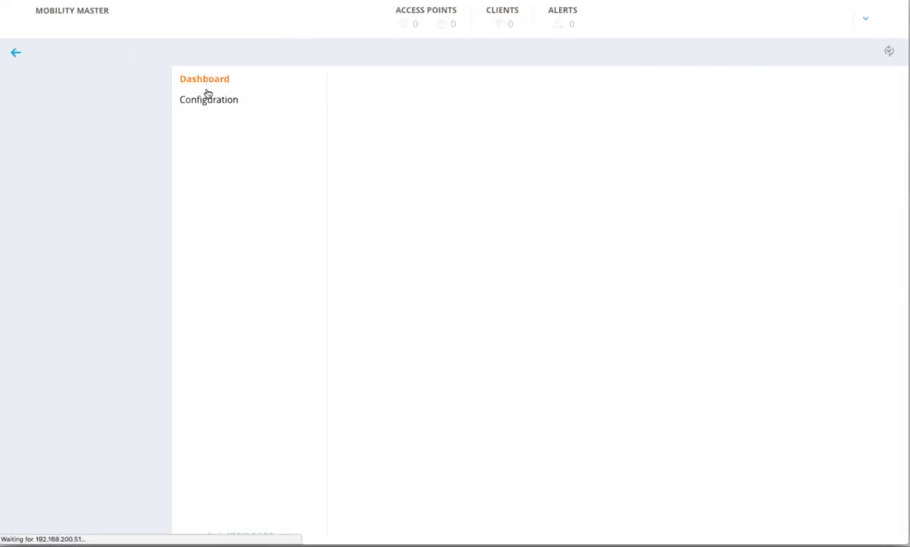
{"action": "left_click", "coordinate": [223, 331]}
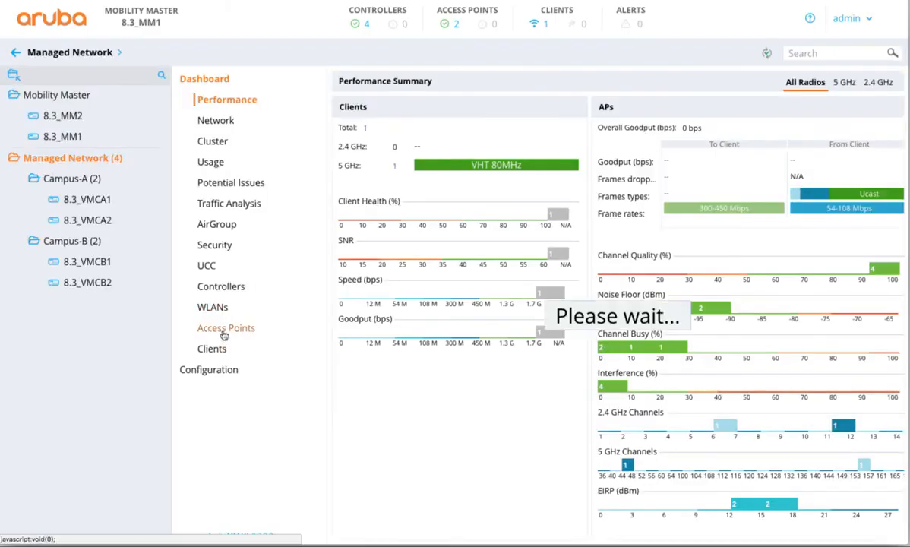
{"action": "left_click", "coordinate": [364, 129]}
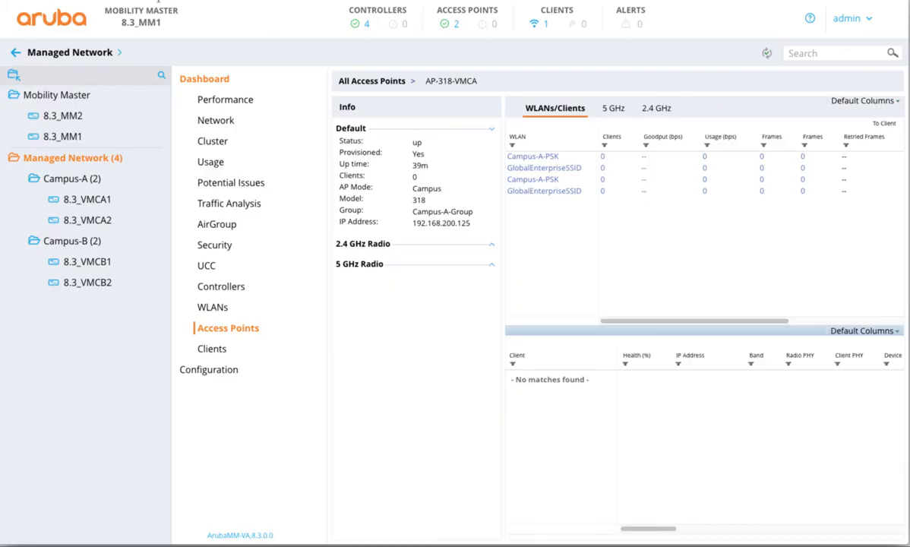
{"action": "left_click", "coordinate": [45, 1]}
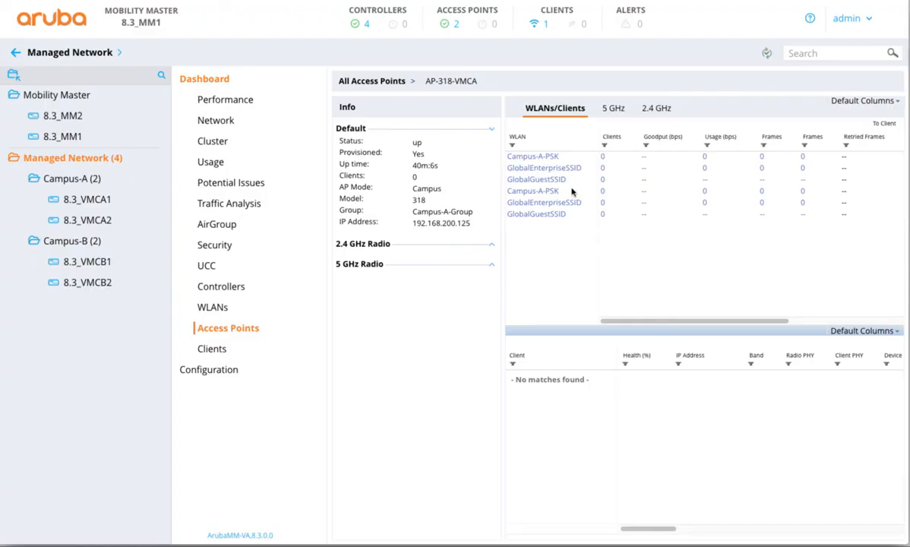
- Review the wireless clients list with the network hierarchy temporarily hidden, examining the role of client 192.168.150.127
{"action": "left_click", "coordinate": [211, 349]}
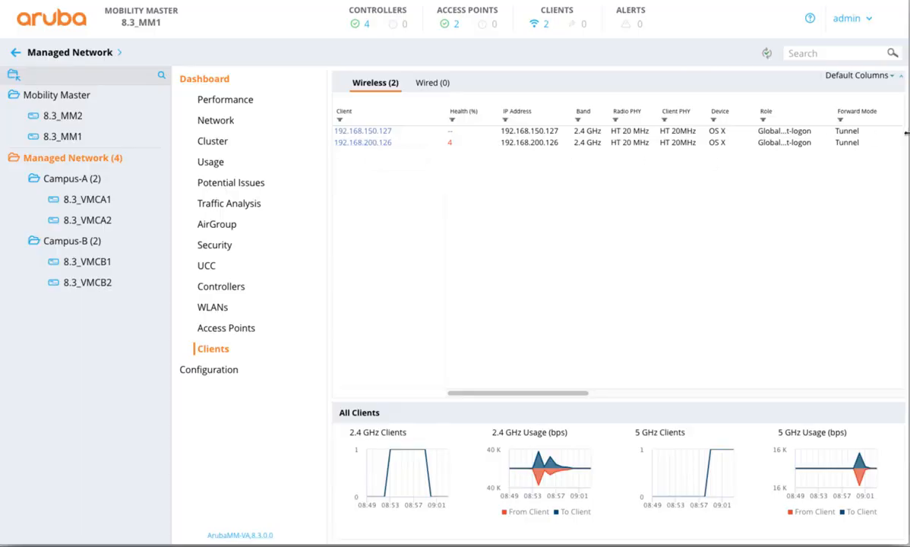
{"action": "left_click", "coordinate": [17, 52]}
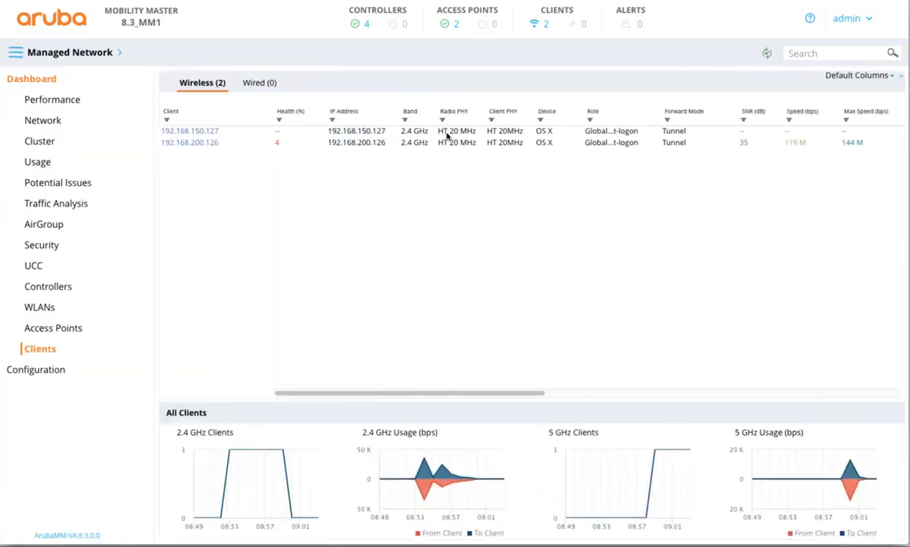
{"action": "left_click", "coordinate": [606, 133]}
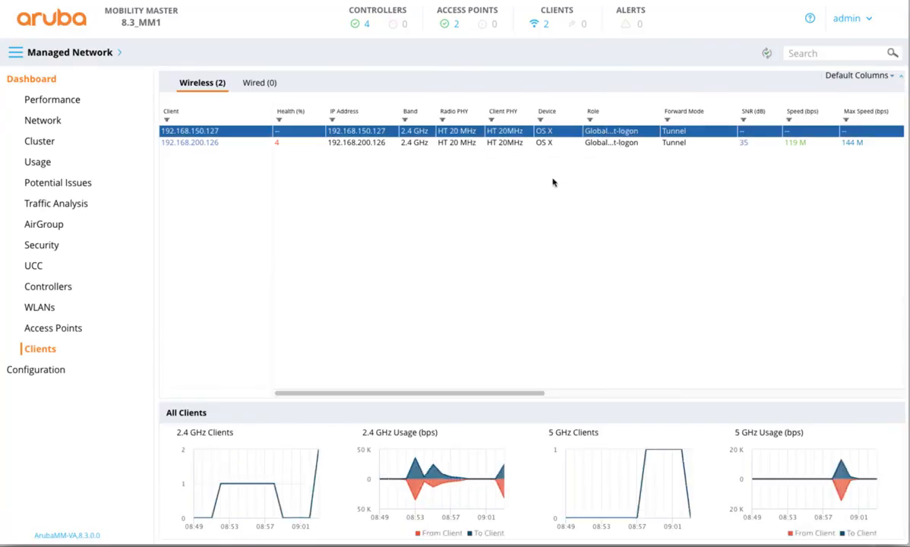
{"action": "left_click", "coordinate": [15, 51]}
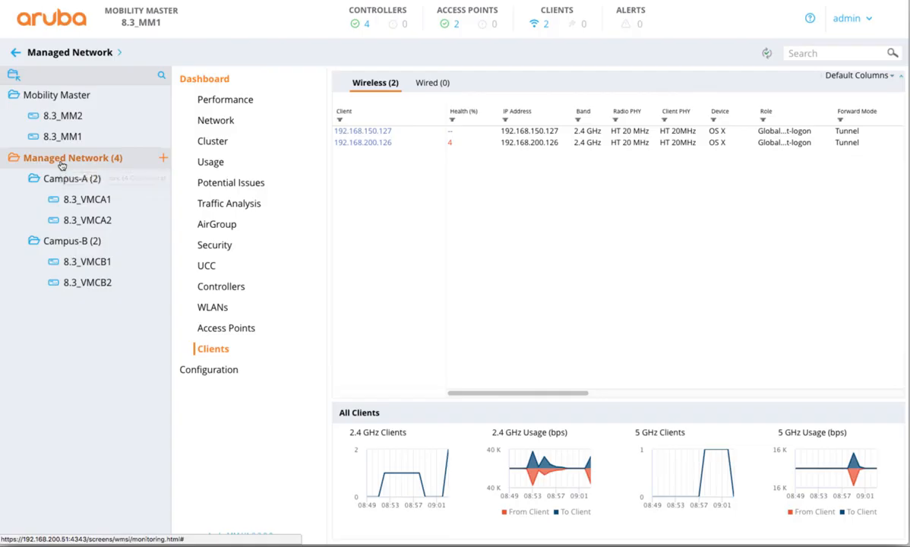
- Bring the Wi-Fi scanner window into view, check its network list for GlobalGuestSSID entries, and move the window away
{"action": "left_click_drag", "start_coordinate": [909, 76], "coordinate": [386, 77]}
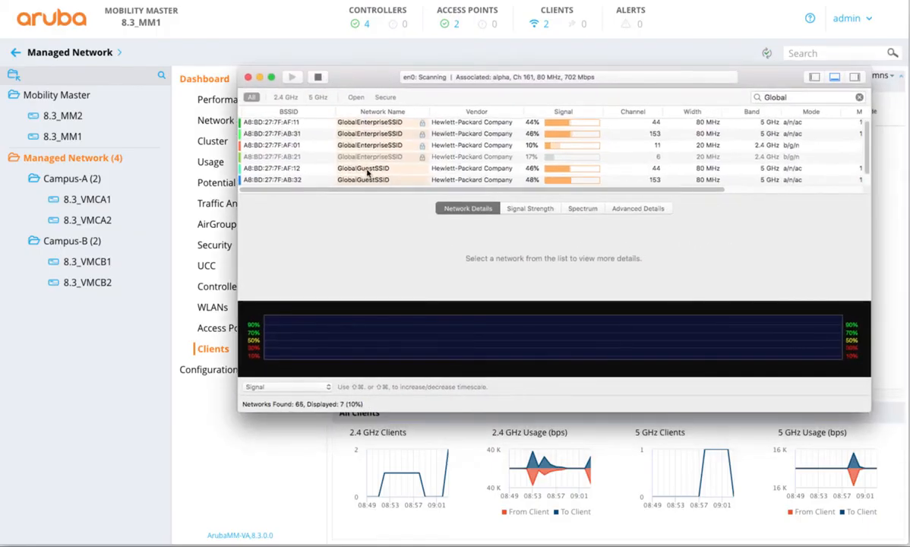
{"action": "scroll", "coordinate": [369, 175], "scroll_direction": "down", "scroll_amount": 2}
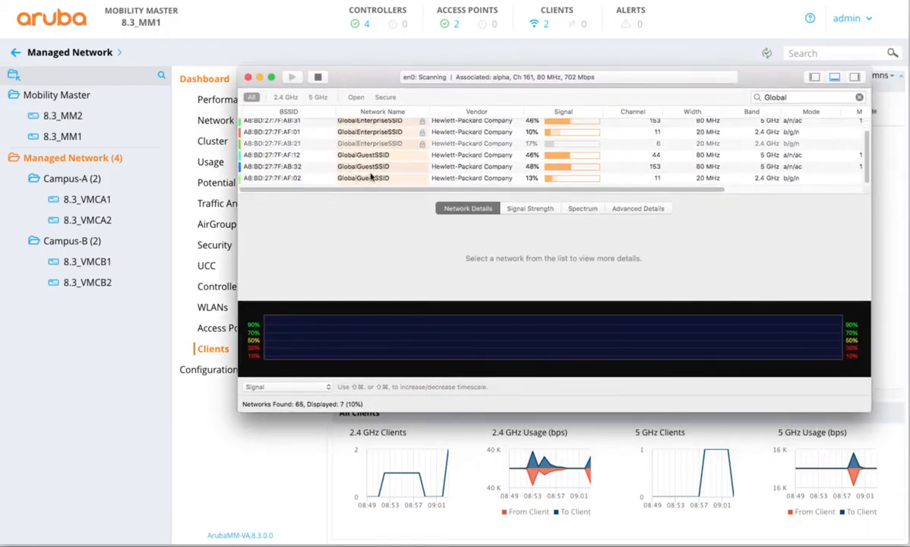
{"action": "left_click_drag", "start_coordinate": [373, 80], "coordinate": [908, 92]}
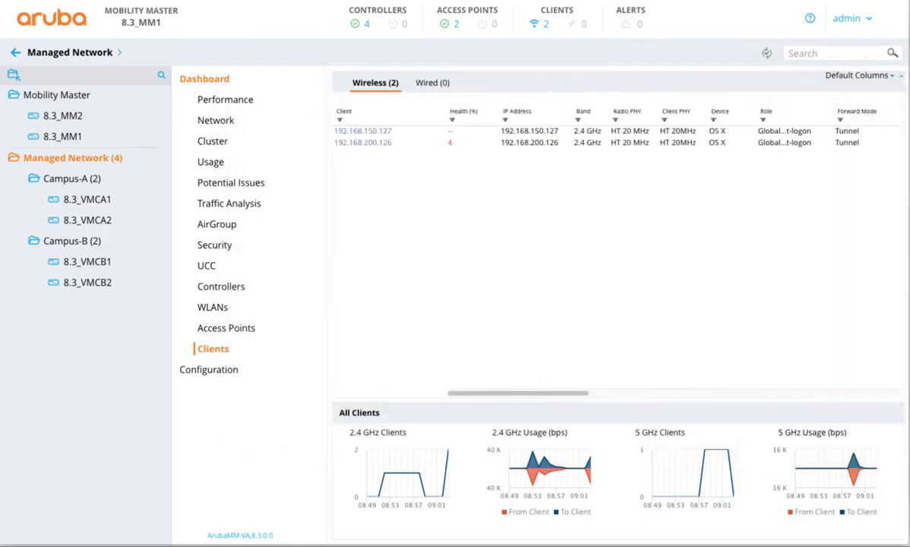